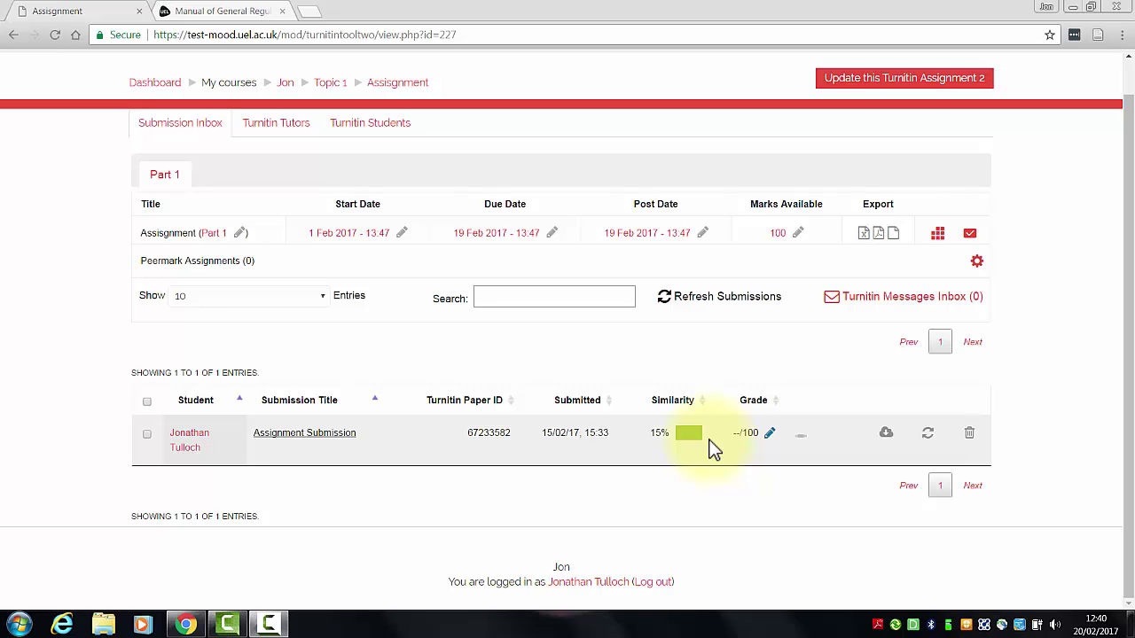
Download the Part 8 Academic Misconduct regulations from the Manual of General Regulations to the Desktop and open the PDF.
{"action": "left_click", "coordinate": [227, 12]}
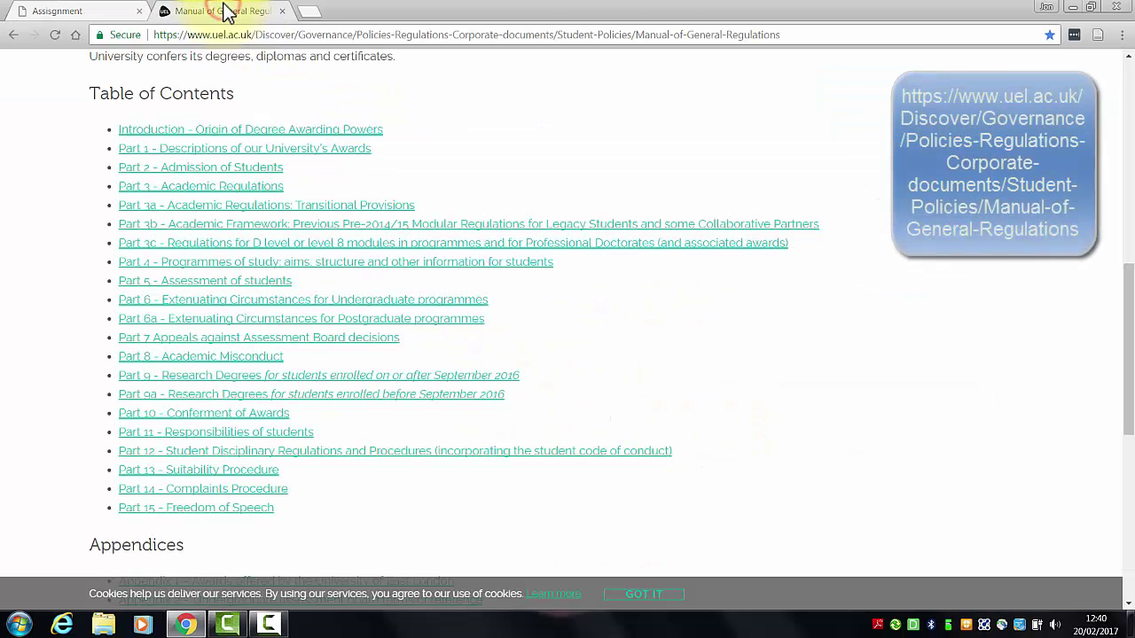
{"action": "left_click", "coordinate": [243, 356]}
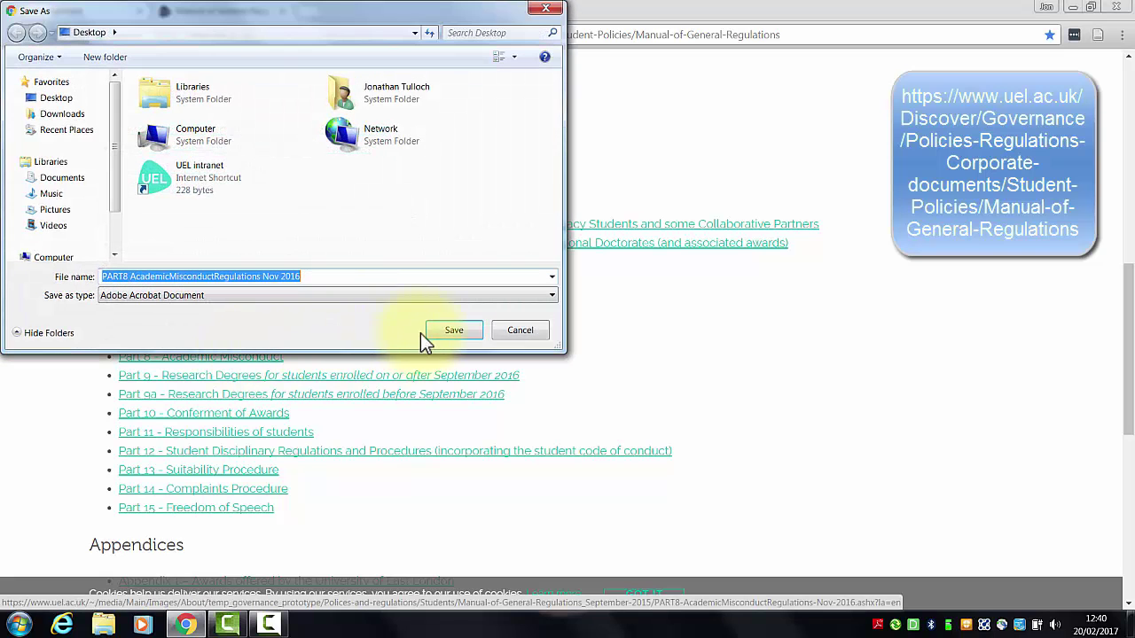
{"action": "left_click", "coordinate": [438, 328]}
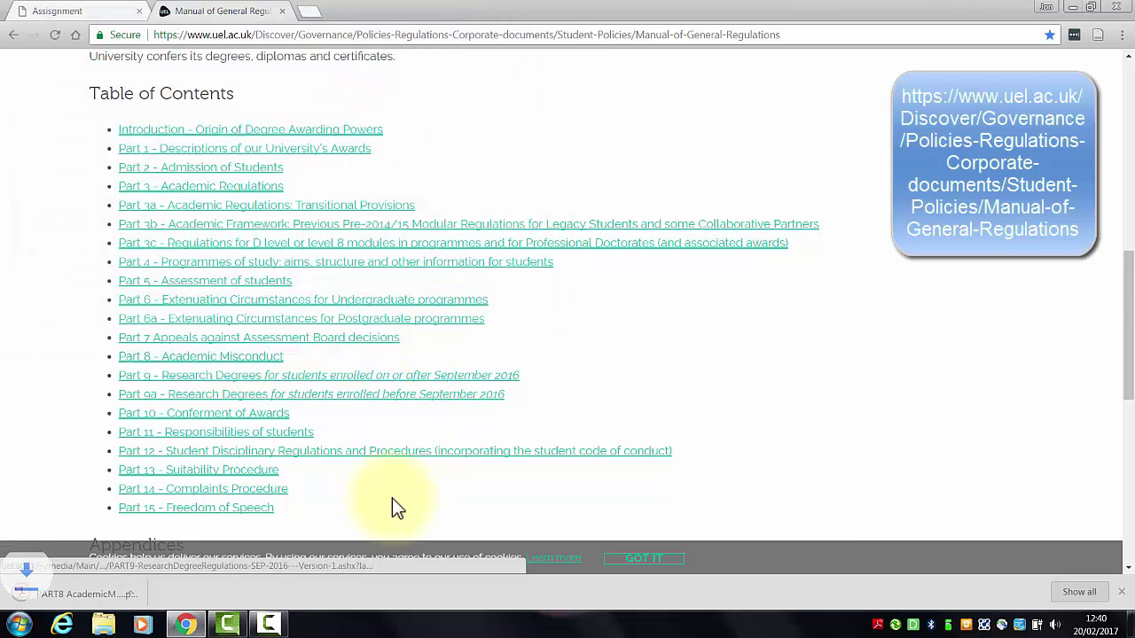
{"action": "left_click", "coordinate": [104, 596]}
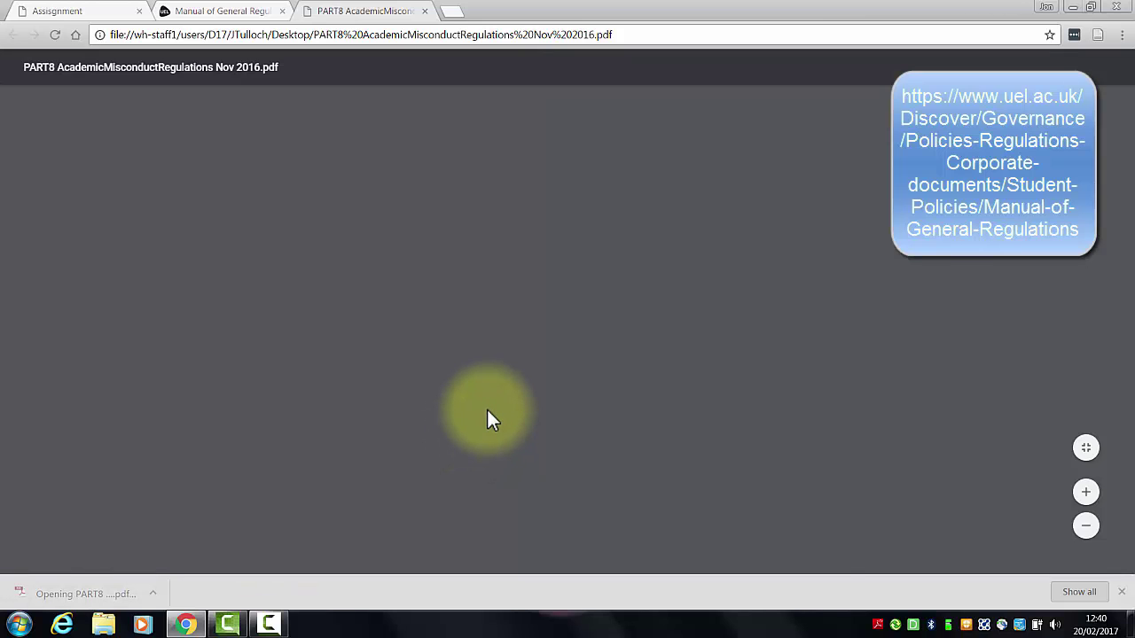
Read the academic misconduct regulations through to section 3.1 and select the words "Responsible Officer" there.
{"action": "scroll", "coordinate": [492, 417], "scroll_direction": "down", "scroll_amount": 5}
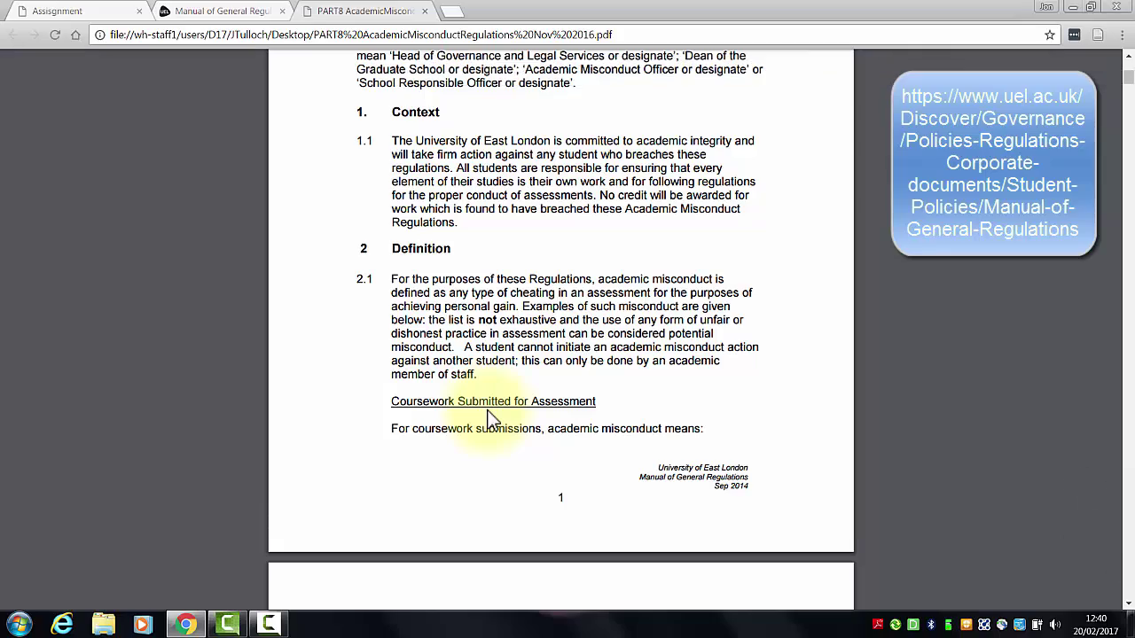
{"action": "scroll", "coordinate": [492, 416], "scroll_direction": "down", "scroll_amount": 6}
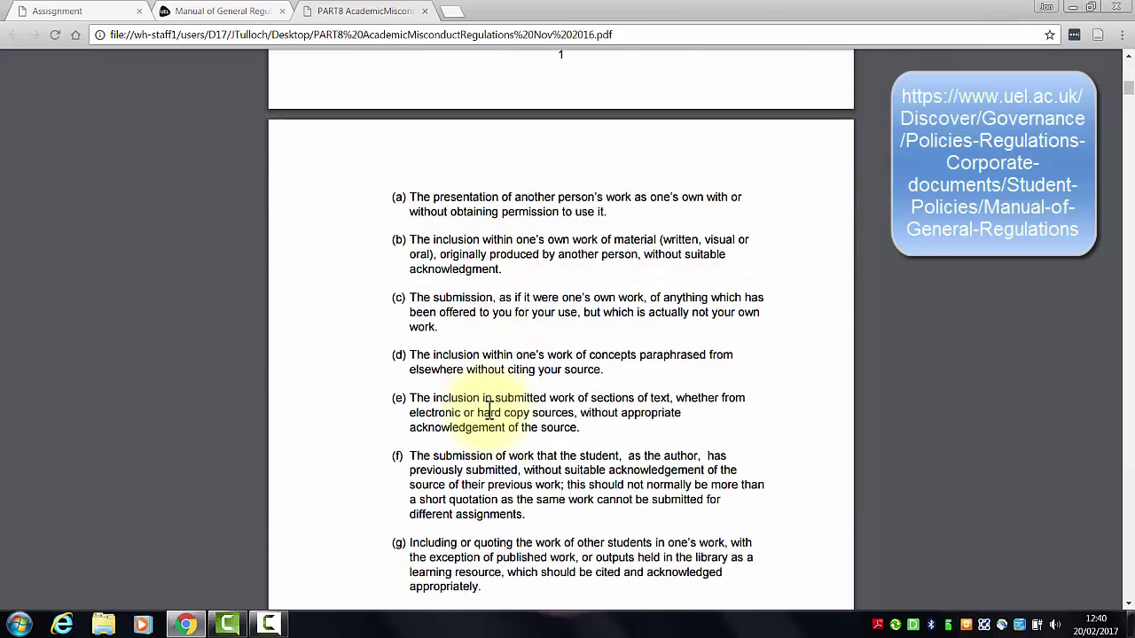
{"action": "scroll", "coordinate": [489, 413], "scroll_direction": "down", "scroll_amount": 8}
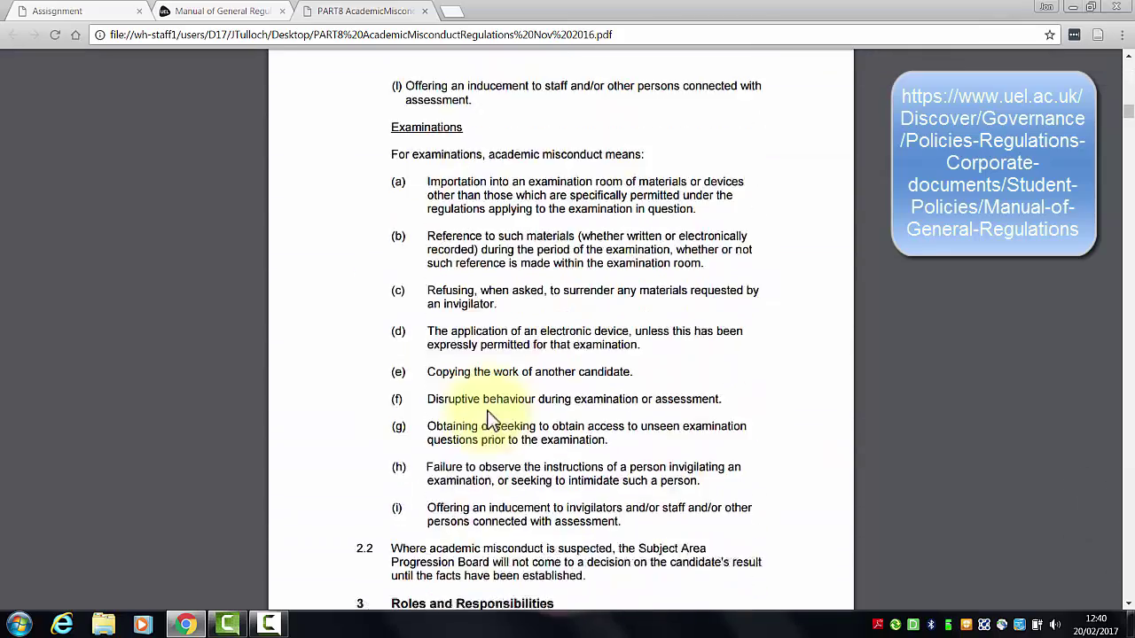
{"action": "scroll", "coordinate": [489, 415], "scroll_direction": "down", "scroll_amount": 4}
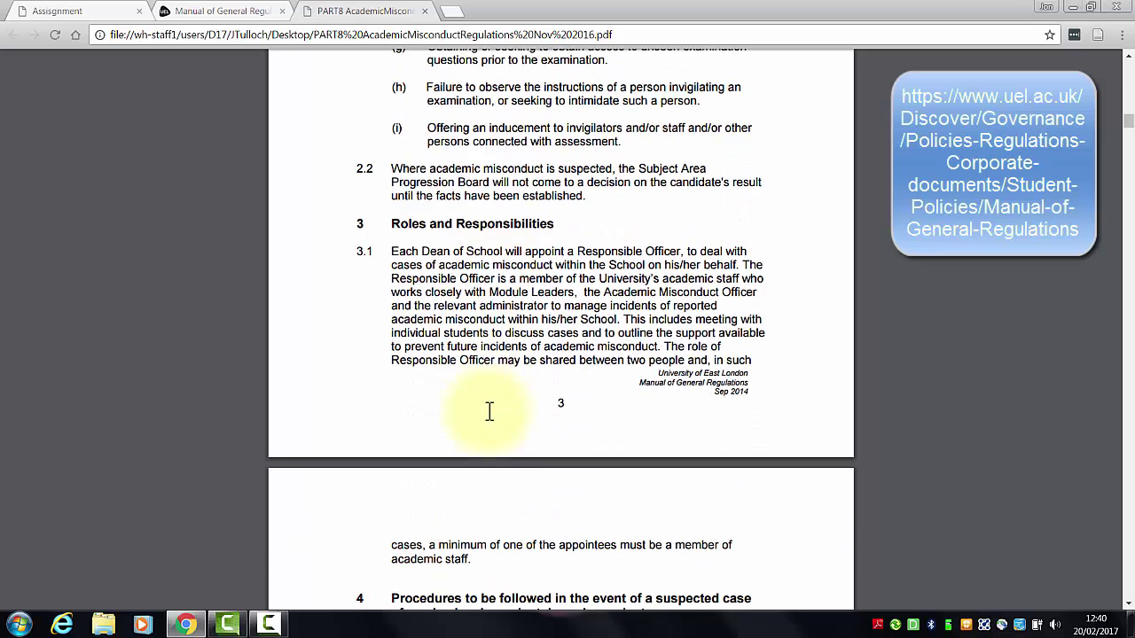
{"action": "scroll", "coordinate": [489, 411], "scroll_direction": "down", "scroll_amount": 2}
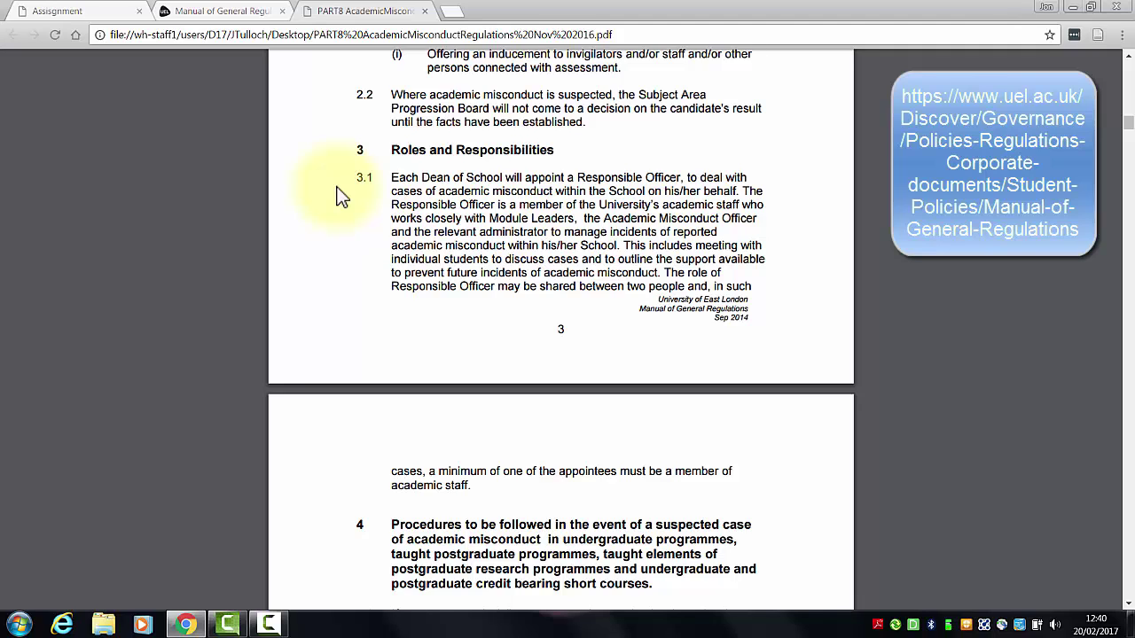
{"action": "left_click_drag", "start_coordinate": [577, 177], "coordinate": [687, 178]}
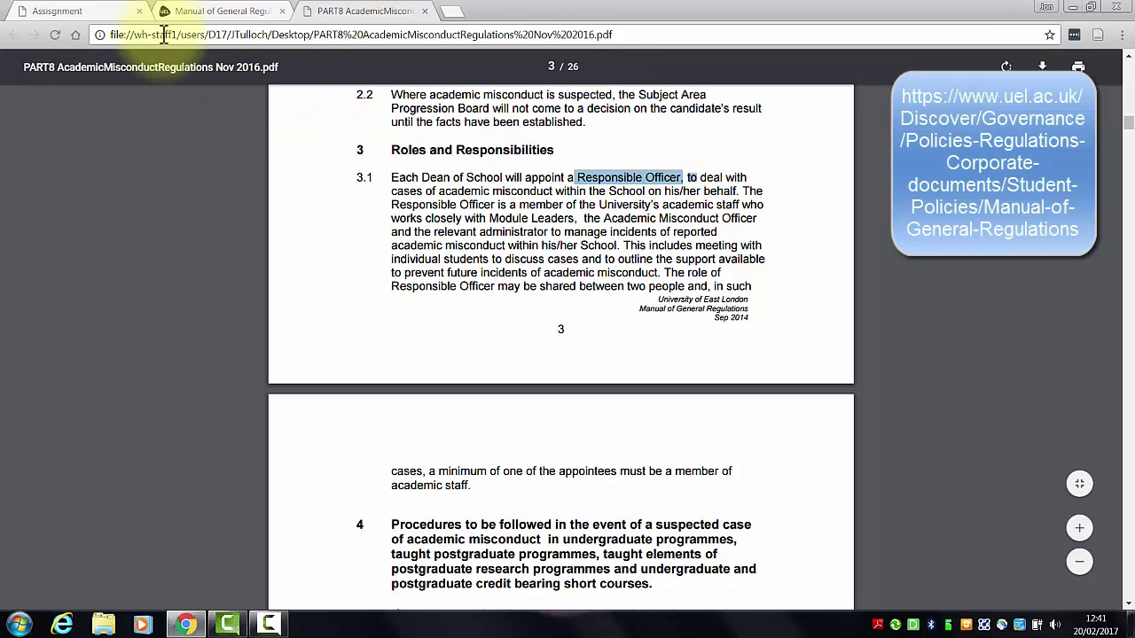
Open the paper titled Assignment Submission from the Turnitin assignment inbox and activate only its Similarity layer.
{"action": "left_click", "coordinate": [92, 12]}
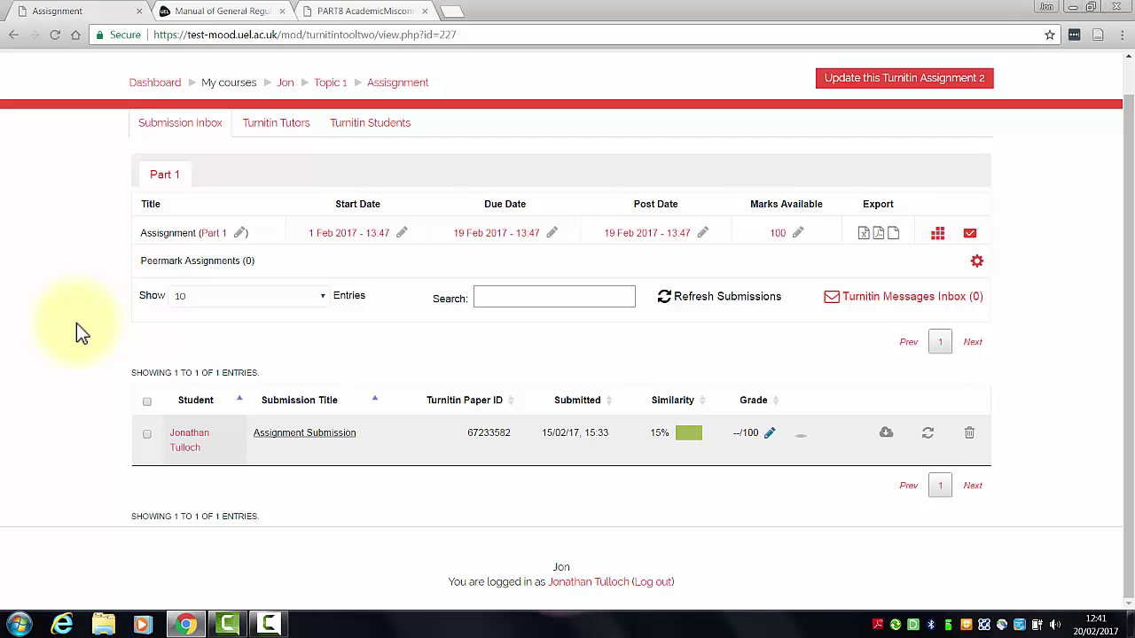
{"action": "left_click", "coordinate": [278, 434]}
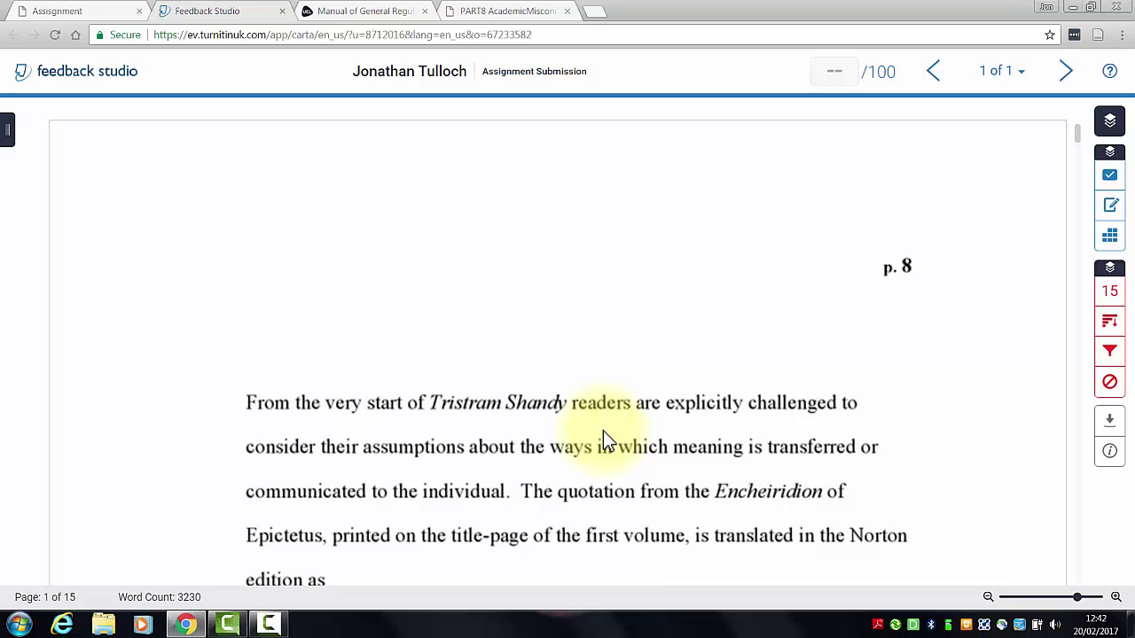
{"action": "left_click", "coordinate": [1109, 124]}
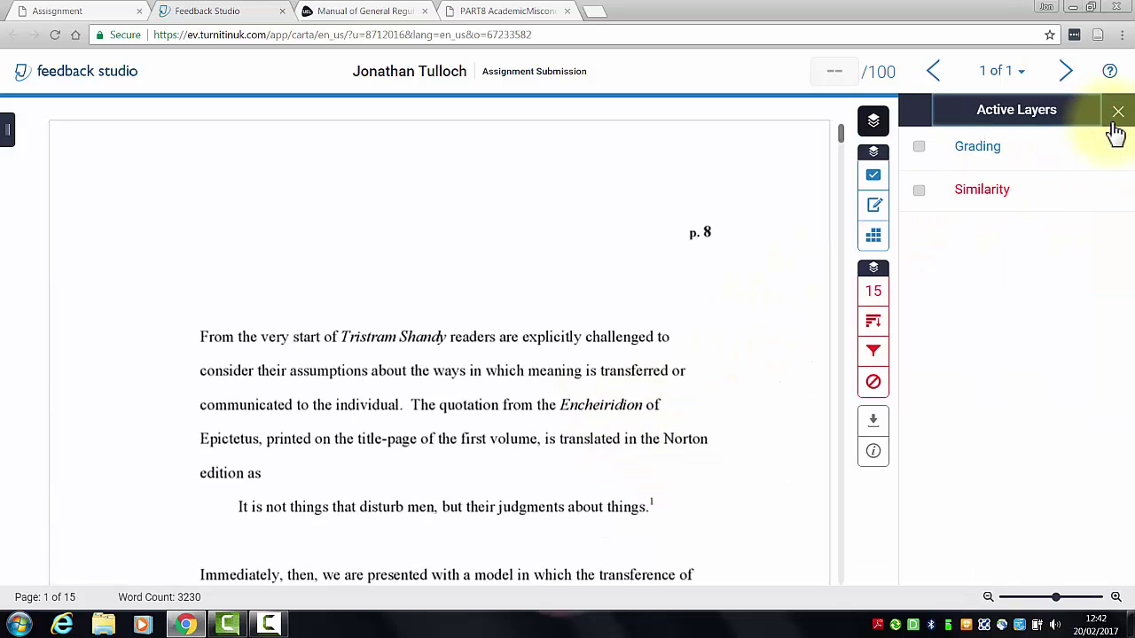
{"action": "left_click", "coordinate": [921, 149]}
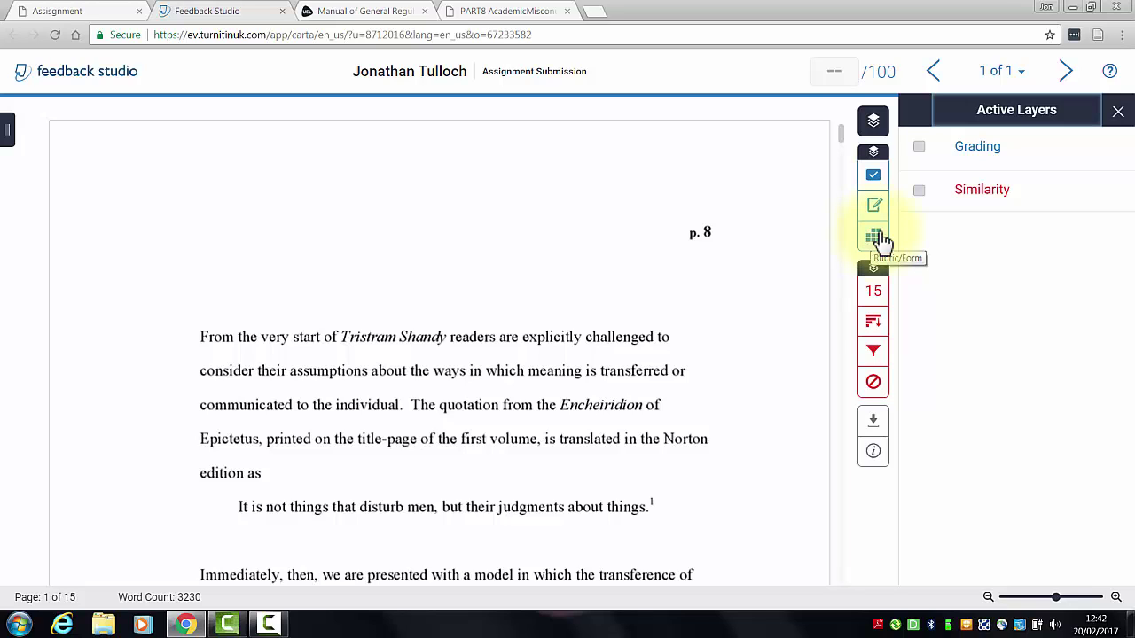
{"action": "left_click", "coordinate": [919, 194]}
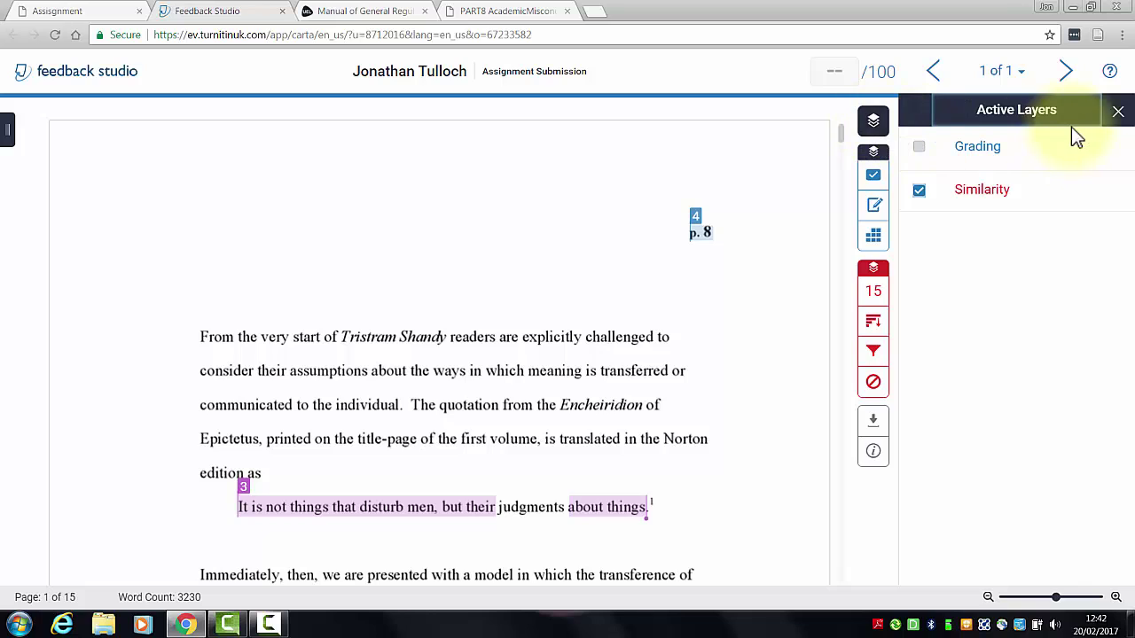
{"action": "left_click", "coordinate": [1116, 116]}
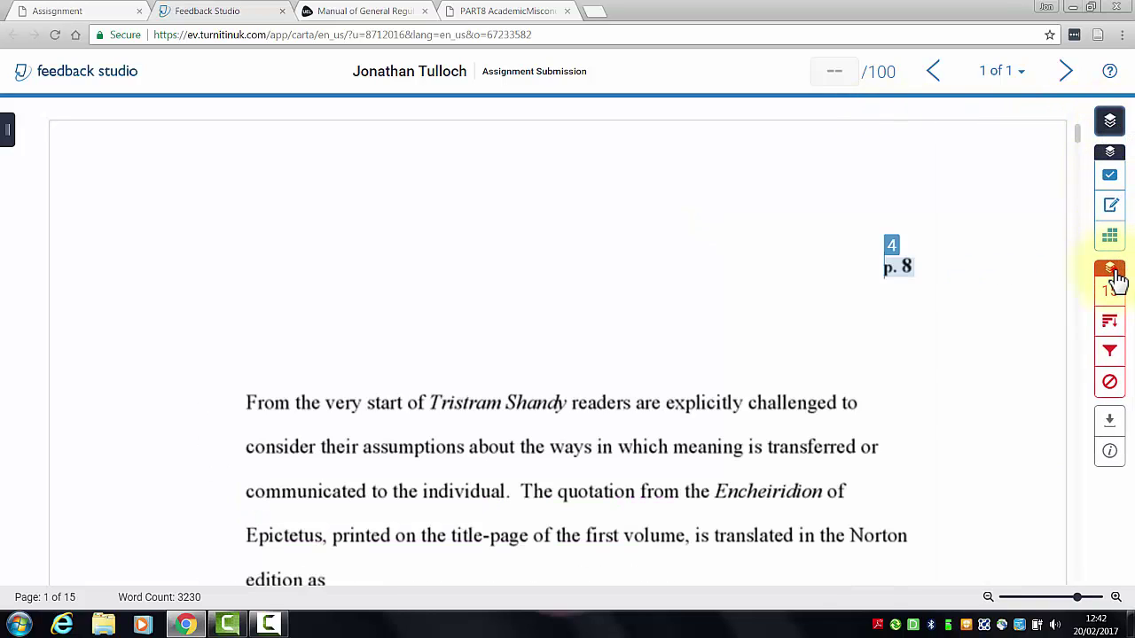
Hide and show the similarity layer repeatedly to compare the paper with and without match highlighting, leaving the layer on.
{"action": "left_click", "coordinate": [1115, 273]}
{"action": "left_click", "coordinate": [1117, 276]}
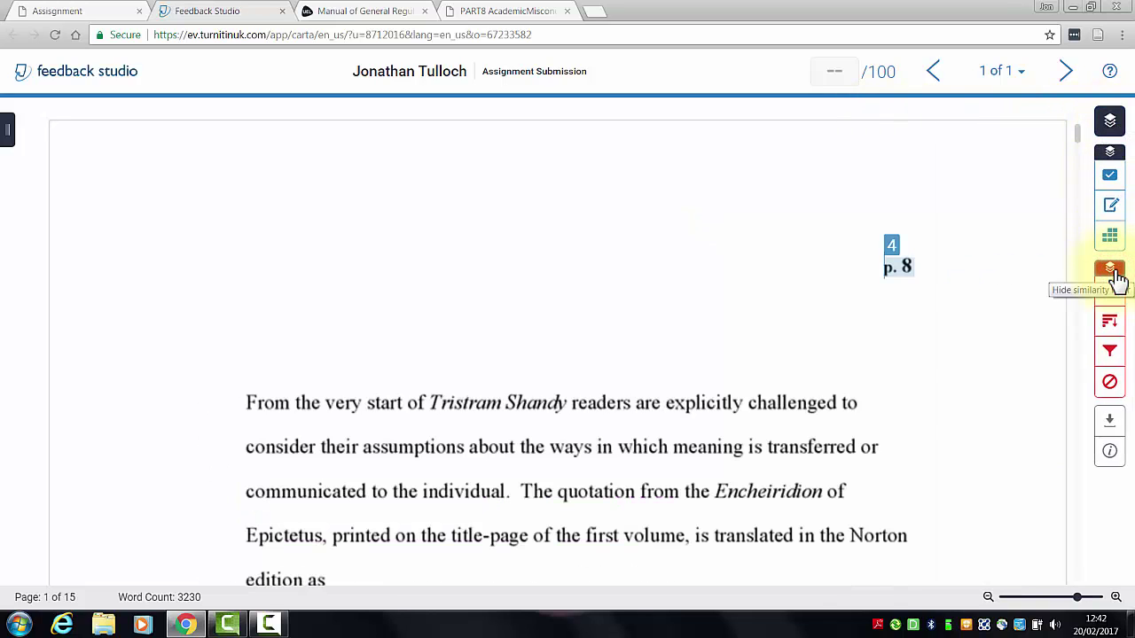
{"action": "left_click", "coordinate": [1117, 276]}
{"action": "left_click", "coordinate": [1117, 277]}
{"action": "scroll", "coordinate": [970, 390], "scroll_direction": "down", "scroll_amount": 3}
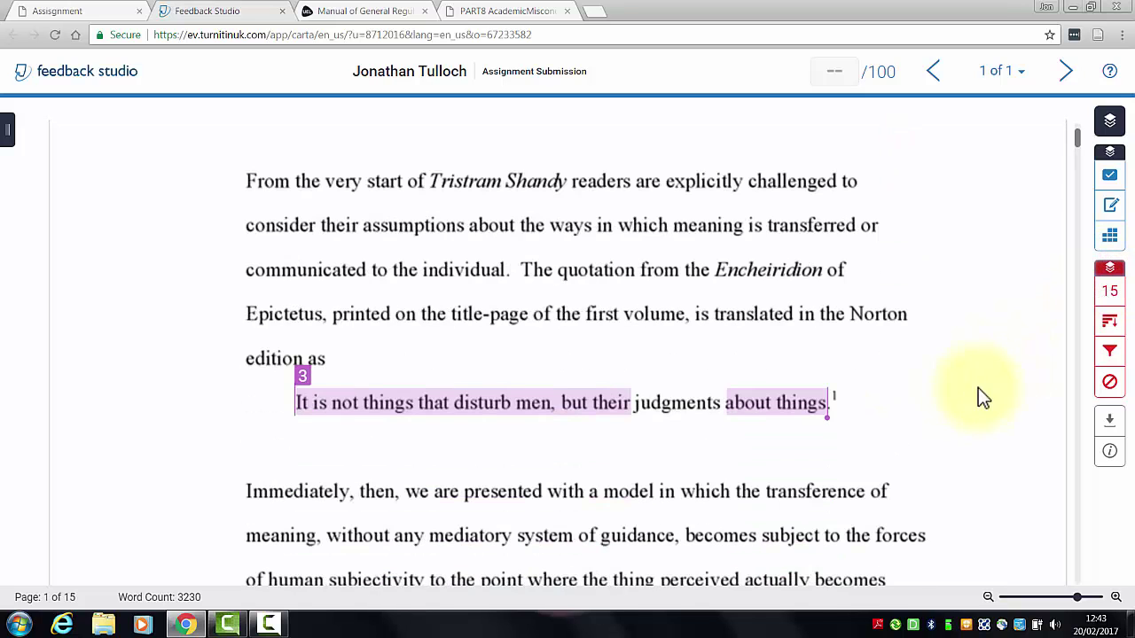
{"action": "left_click", "coordinate": [1113, 278]}
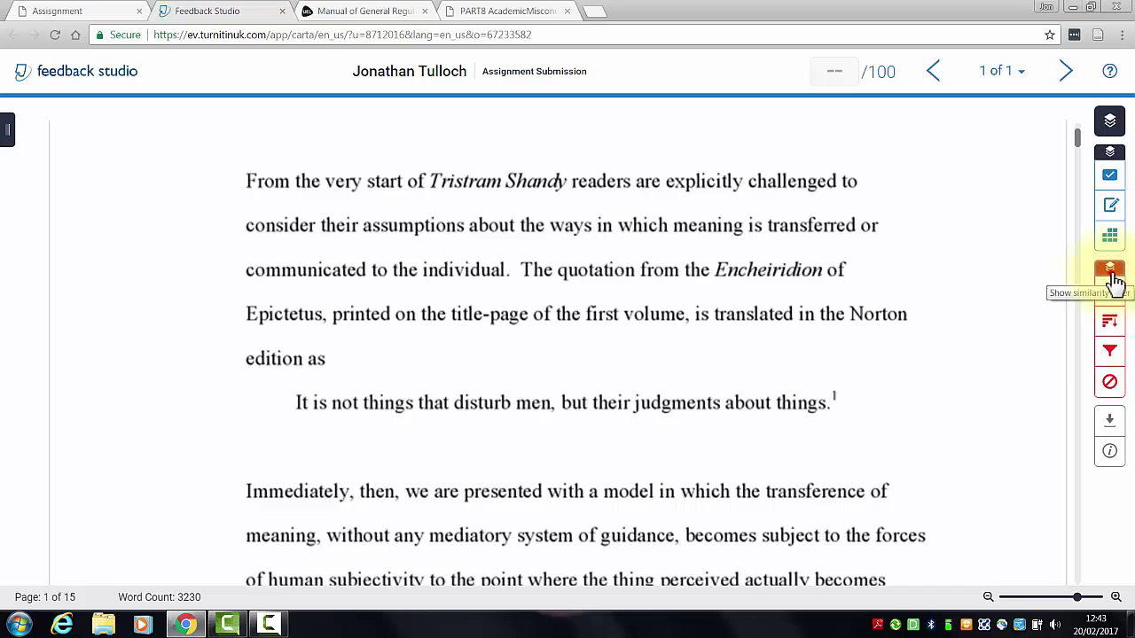
{"action": "left_click", "coordinate": [1115, 280]}
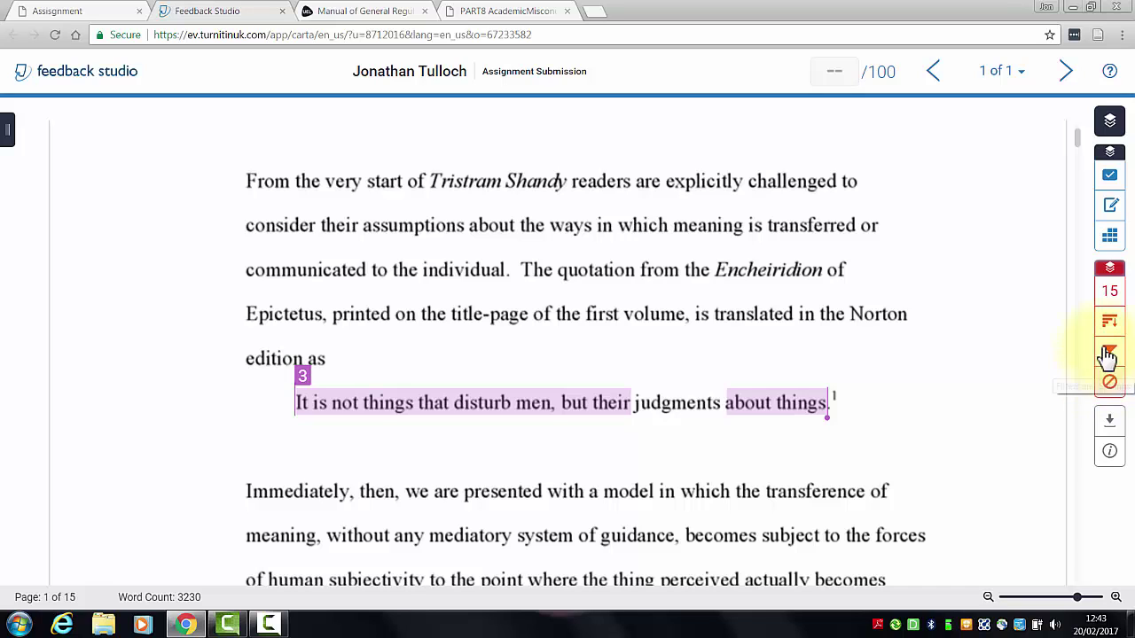
{"action": "left_click", "coordinate": [1107, 296]}
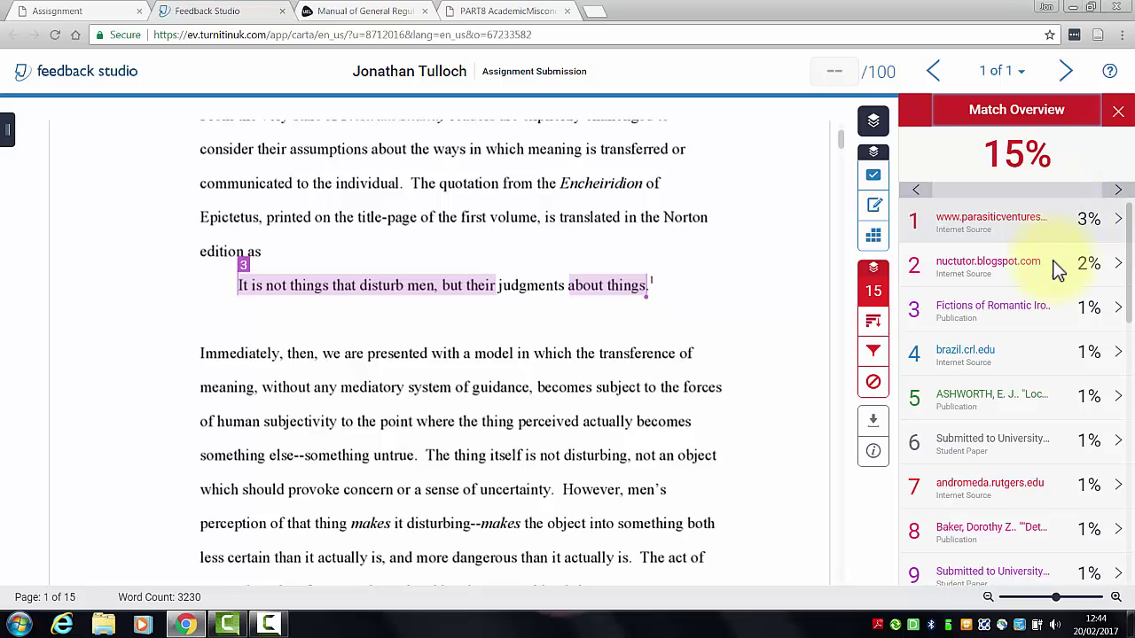
{"action": "left_click_drag", "start_coordinate": [1127, 276], "coordinate": [1130, 408]}
{"action": "scroll", "coordinate": [1115, 403], "scroll_direction": "down", "scroll_amount": 2}
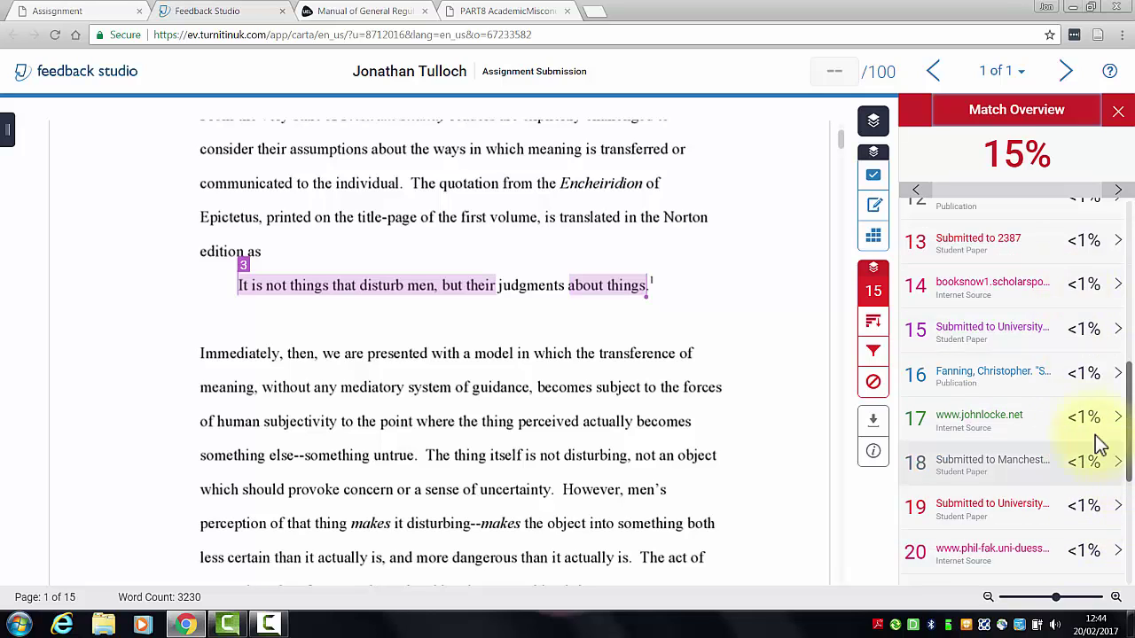
{"action": "left_click", "coordinate": [1057, 423]}
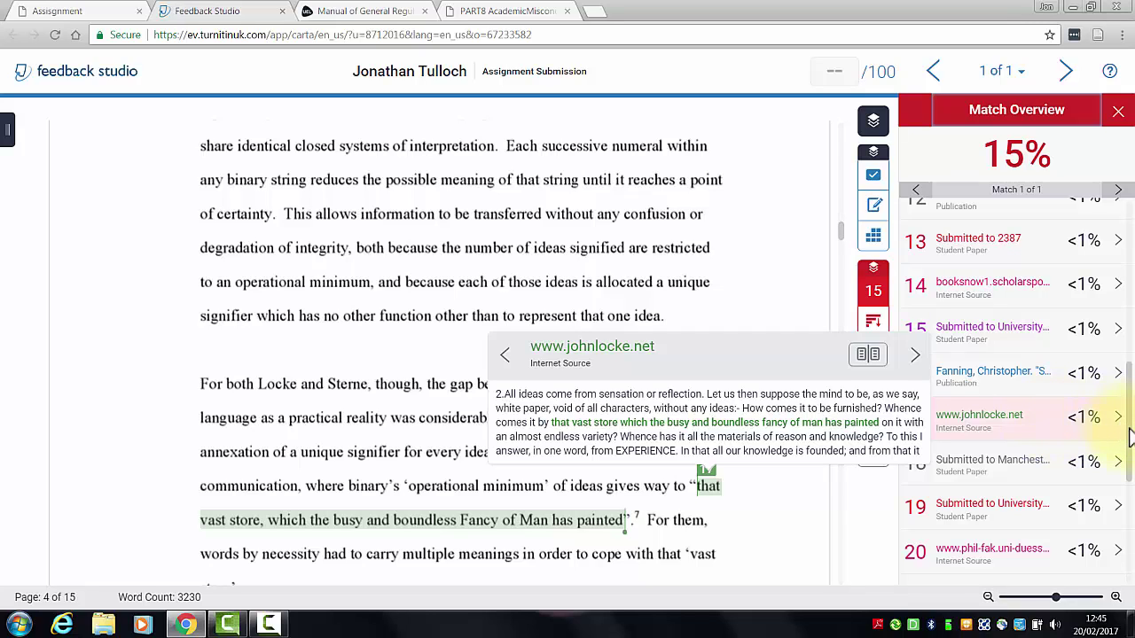
Inspect the match from nuctutor.blogspot.com and check the quoted passage against footnote 16 on the page.
{"action": "left_click_drag", "start_coordinate": [1129, 433], "coordinate": [1129, 217]}
{"action": "left_click", "coordinate": [1039, 269]}
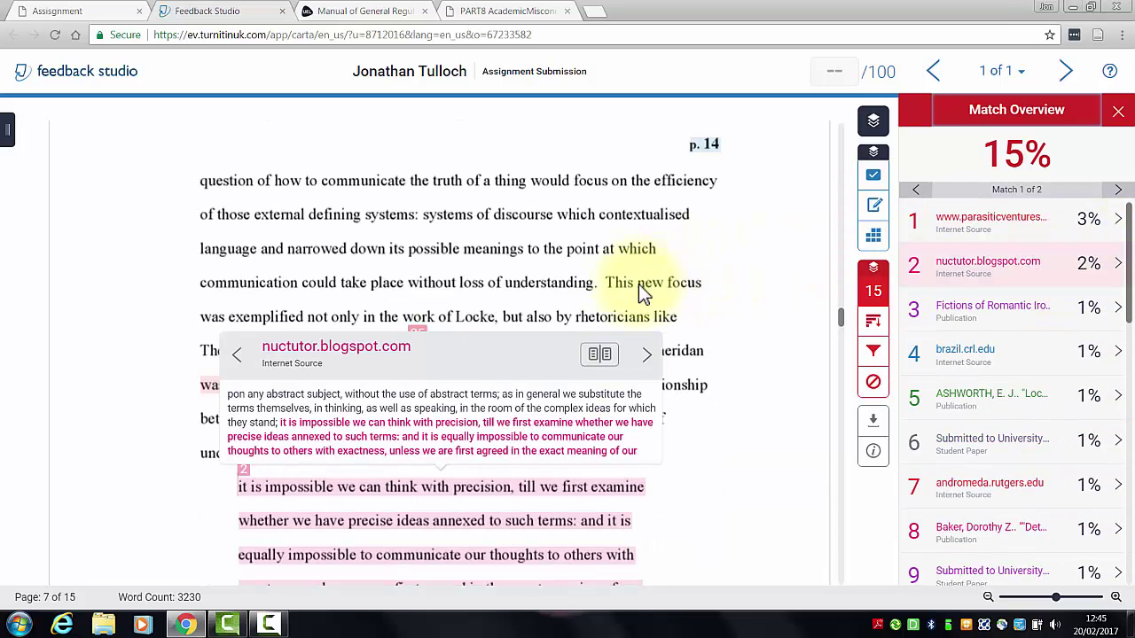
{"action": "scroll", "coordinate": [725, 450], "scroll_direction": "down", "scroll_amount": 2}
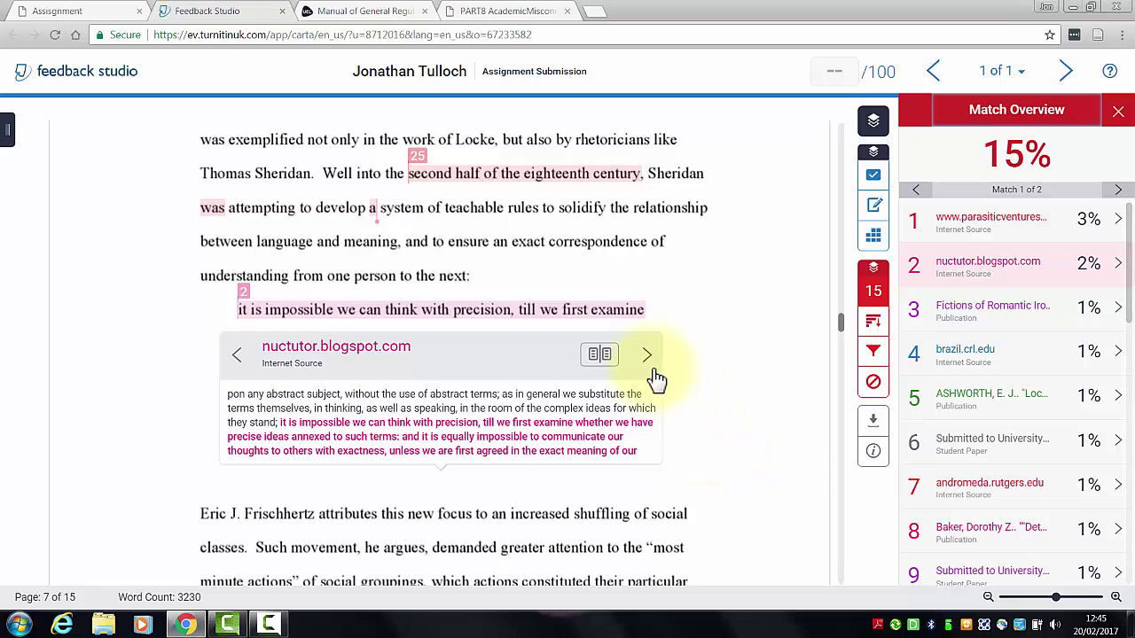
{"action": "scroll", "coordinate": [722, 350], "scroll_direction": "down", "scroll_amount": 2}
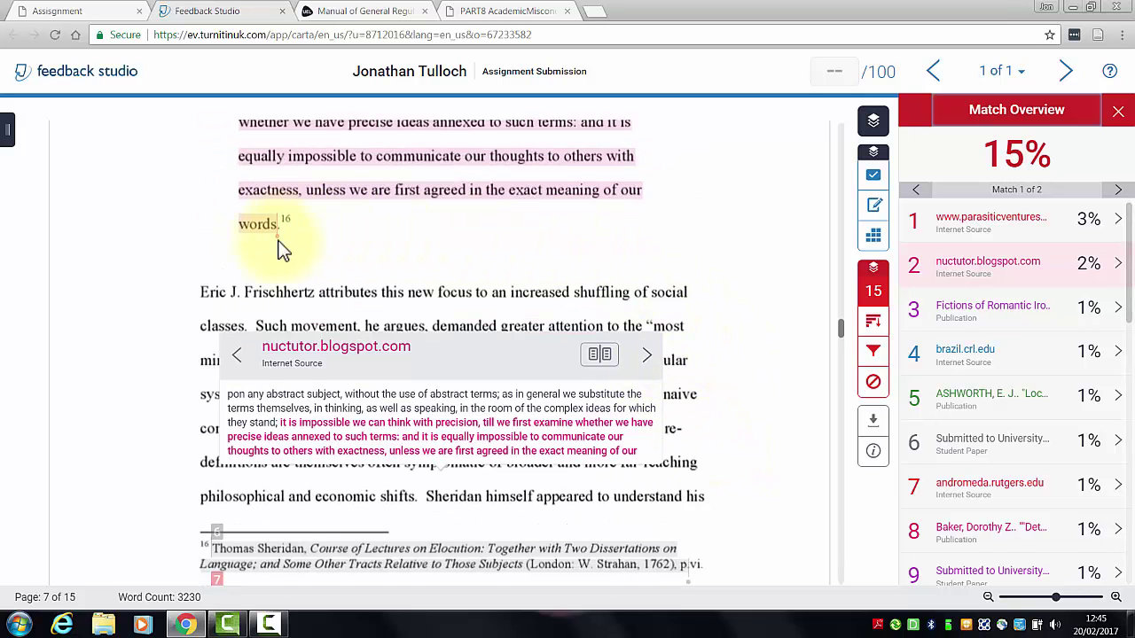
{"action": "scroll", "coordinate": [167, 434], "scroll_direction": "down", "scroll_amount": 1}
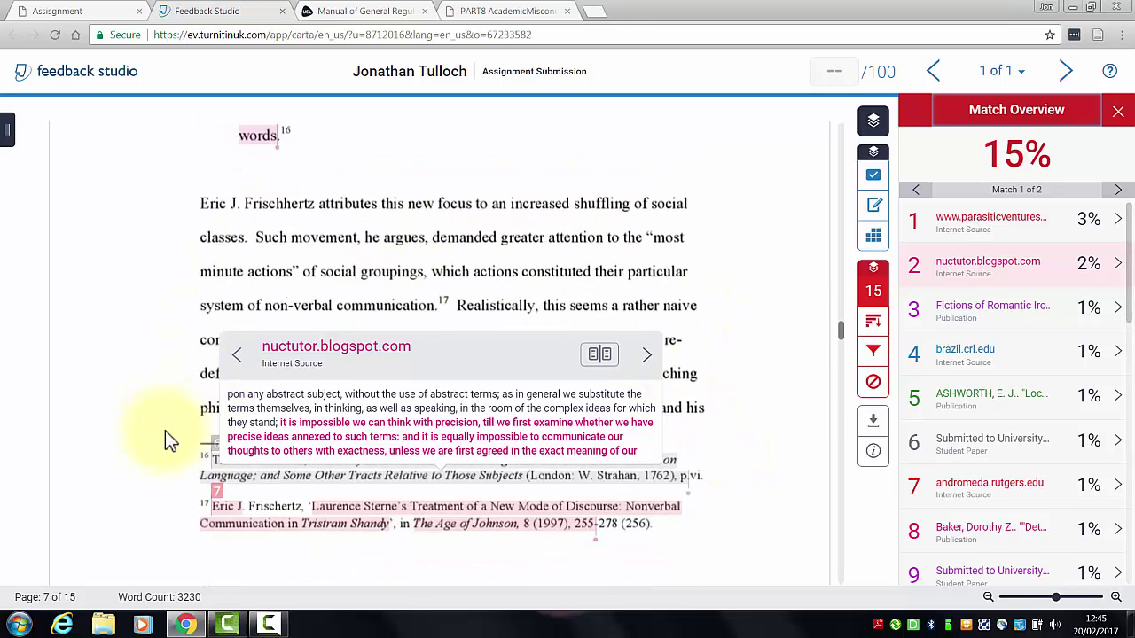
{"action": "scroll", "coordinate": [165, 431], "scroll_direction": "up", "scroll_amount": 1}
{"action": "scroll", "coordinate": [165, 431], "scroll_direction": "up", "scroll_amount": 1}
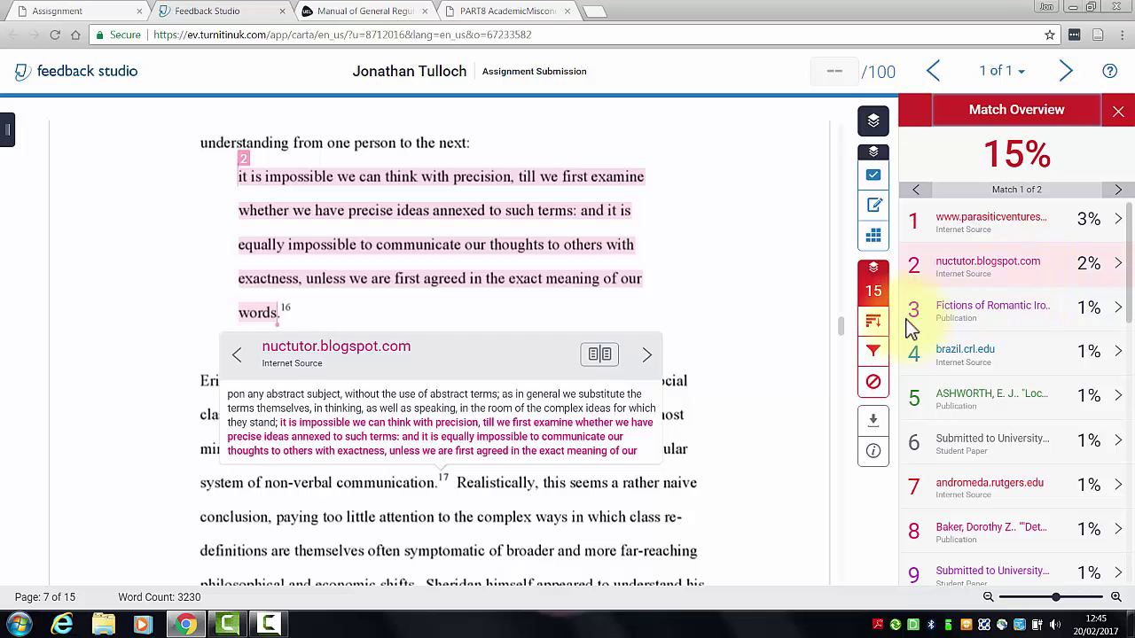
List all similarity sources, expand the booksnow1.scholarsportal URLs, and view the matches for ebooks/oca1/23 and the second ebooks/oca1/34 entry.
{"action": "left_click", "coordinate": [872, 327]}
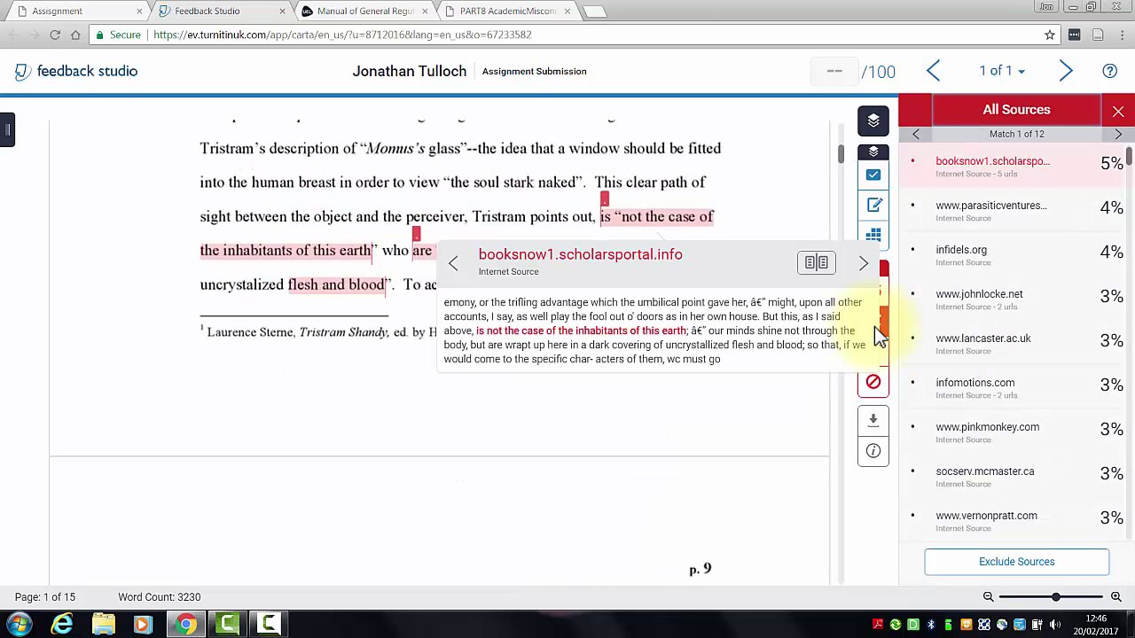
{"action": "left_click", "coordinate": [1043, 176]}
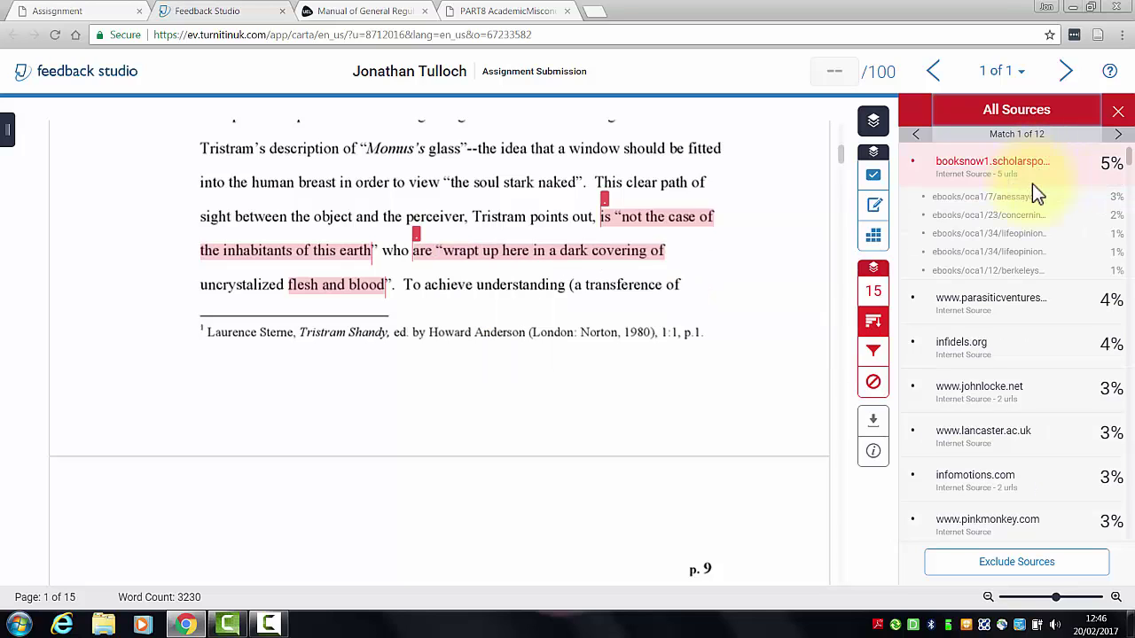
{"action": "left_click", "coordinate": [1024, 214]}
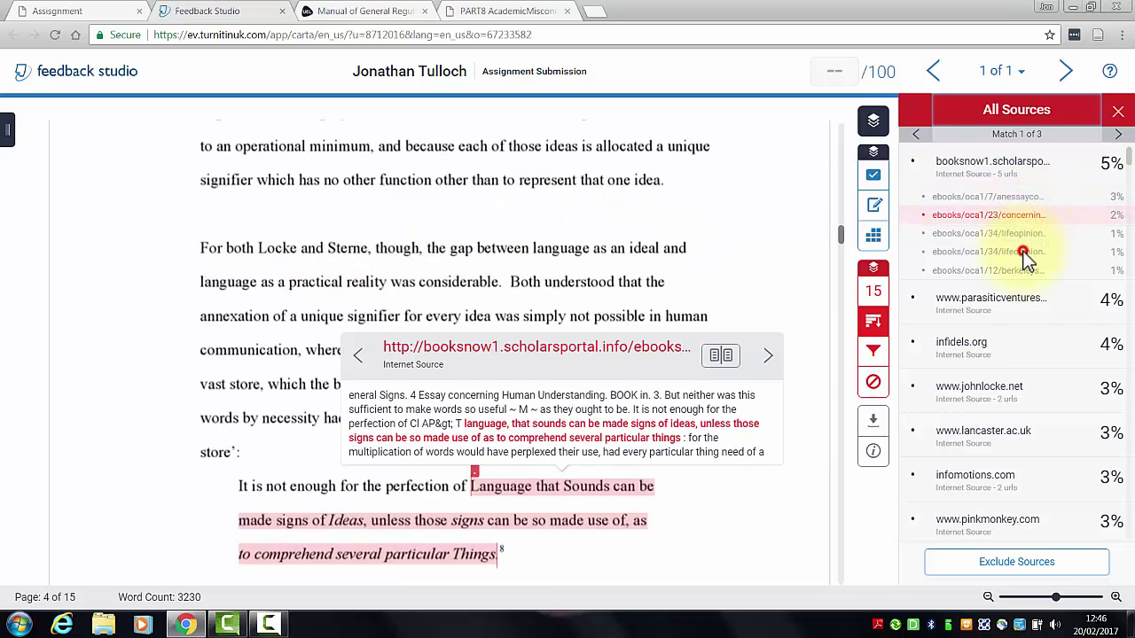
{"action": "left_click", "coordinate": [1026, 252]}
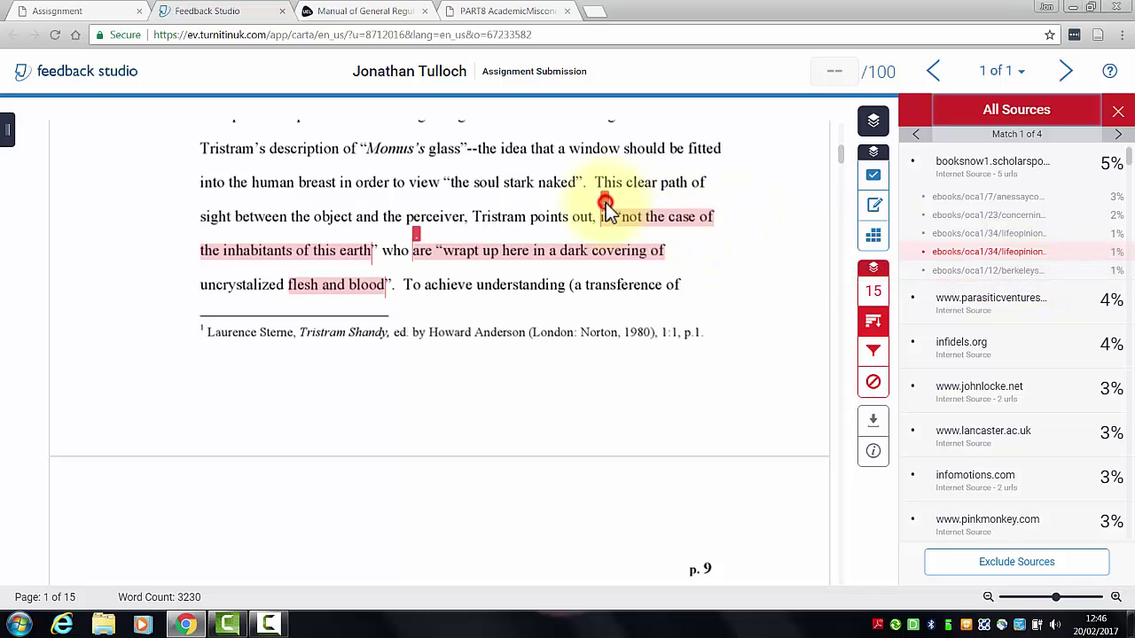
Collapse the booksnow1.scholarsportal URLs and step forward to the source's second match and back to its first.
{"action": "left_click", "coordinate": [963, 160]}
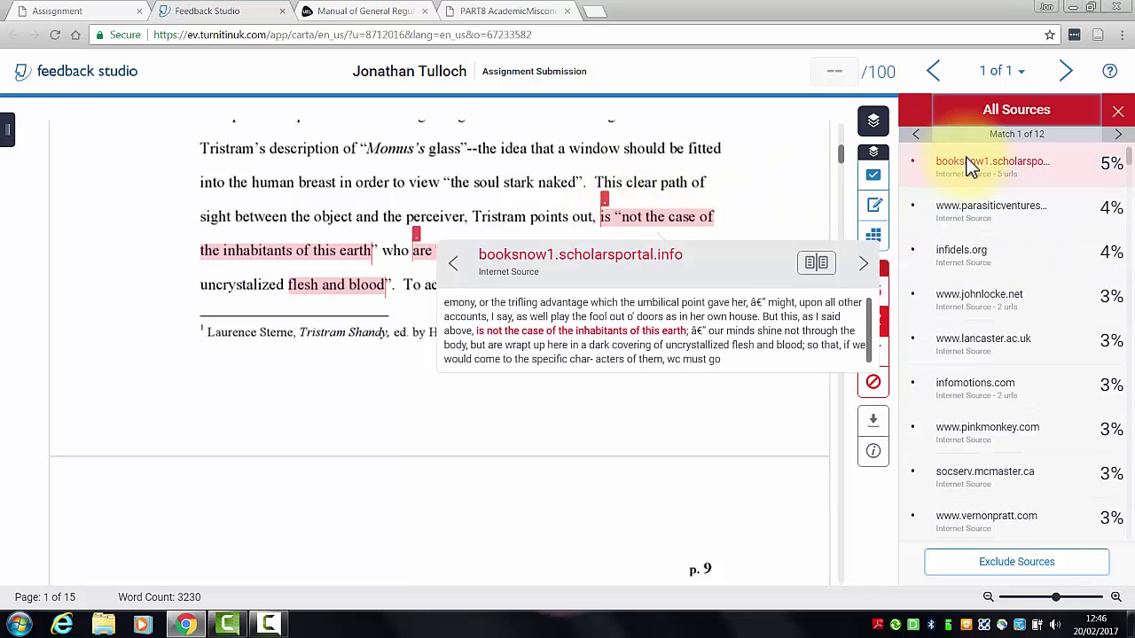
{"action": "left_click", "coordinate": [865, 266]}
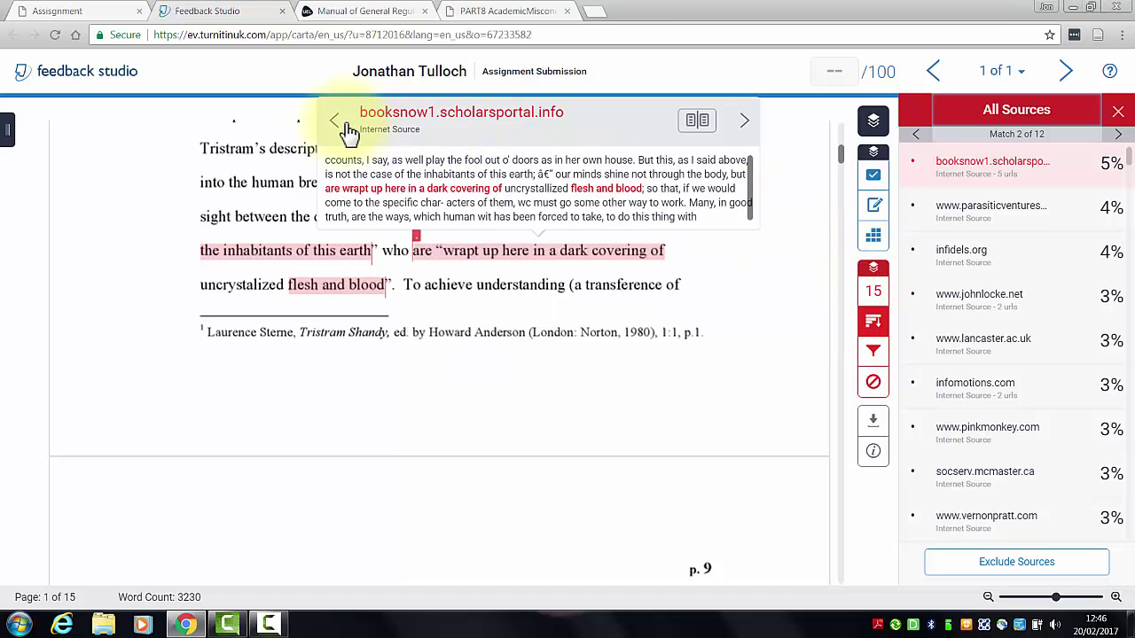
{"action": "left_click", "coordinate": [337, 127]}
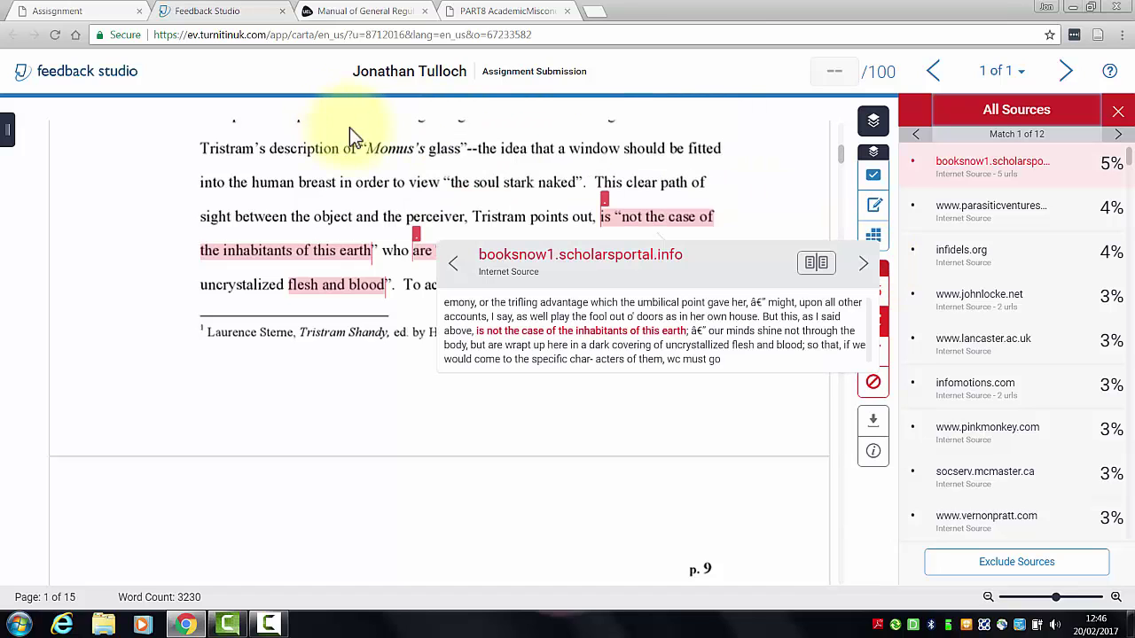
Step forward through the booksnow1.scholarsportal.info matches to match 4 of 12 and close the source preview.
{"action": "left_click", "coordinate": [863, 267]}
{"action": "left_click", "coordinate": [744, 121]}
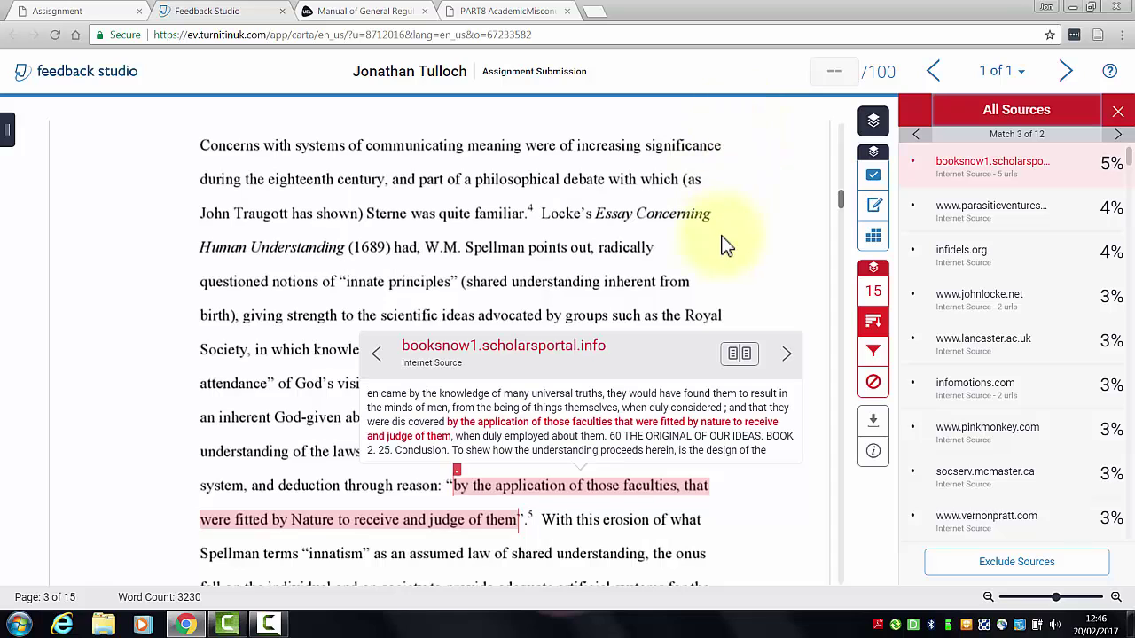
{"action": "left_click", "coordinate": [789, 364]}
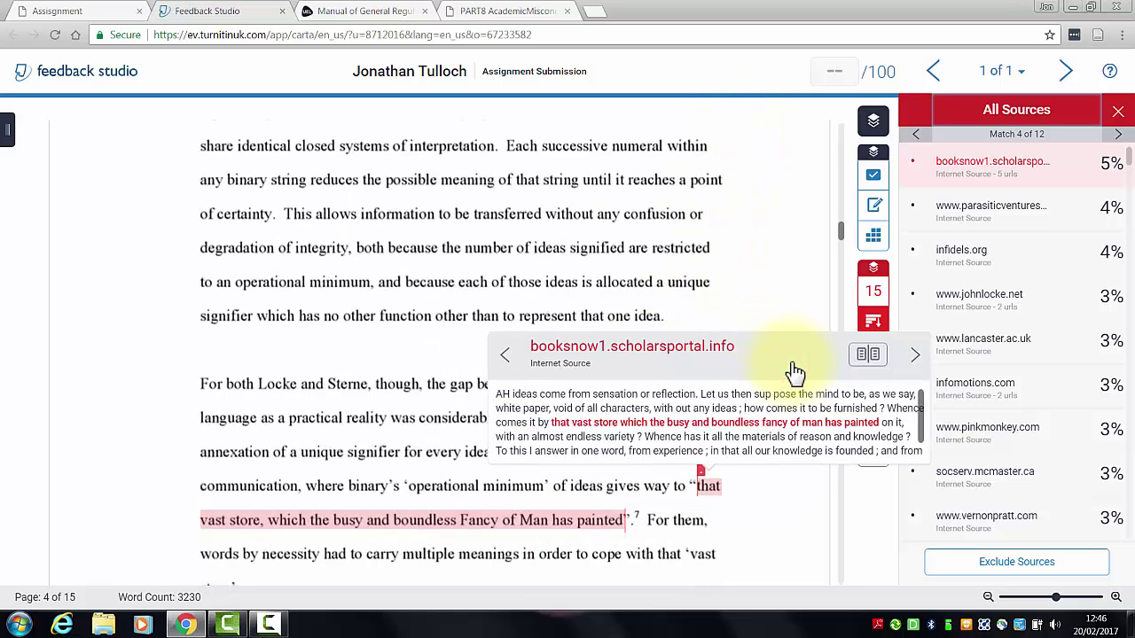
{"action": "left_click", "coordinate": [772, 302]}
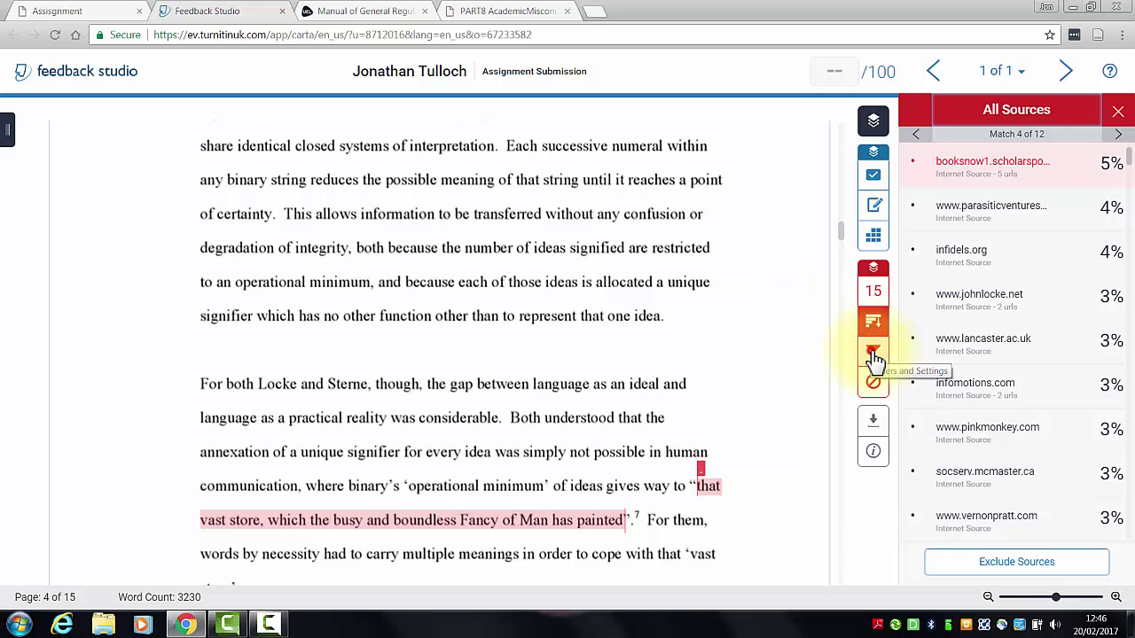
Exclude quotes from the similarity report in its filter settings and apply the change.
{"action": "left_click", "coordinate": [875, 354]}
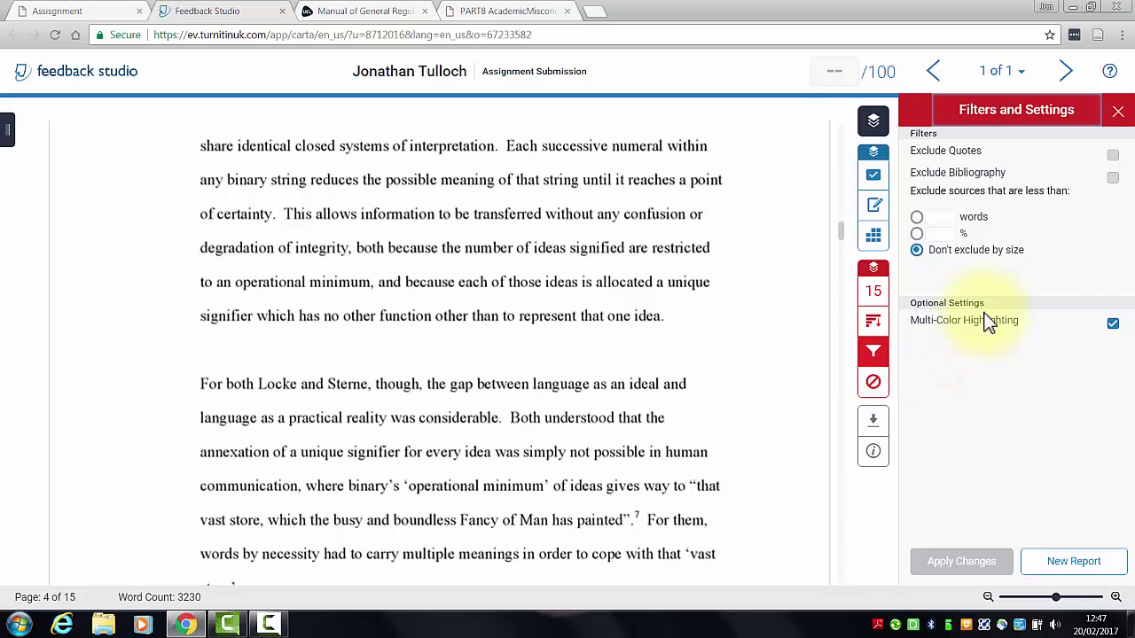
{"action": "left_click", "coordinate": [1113, 155]}
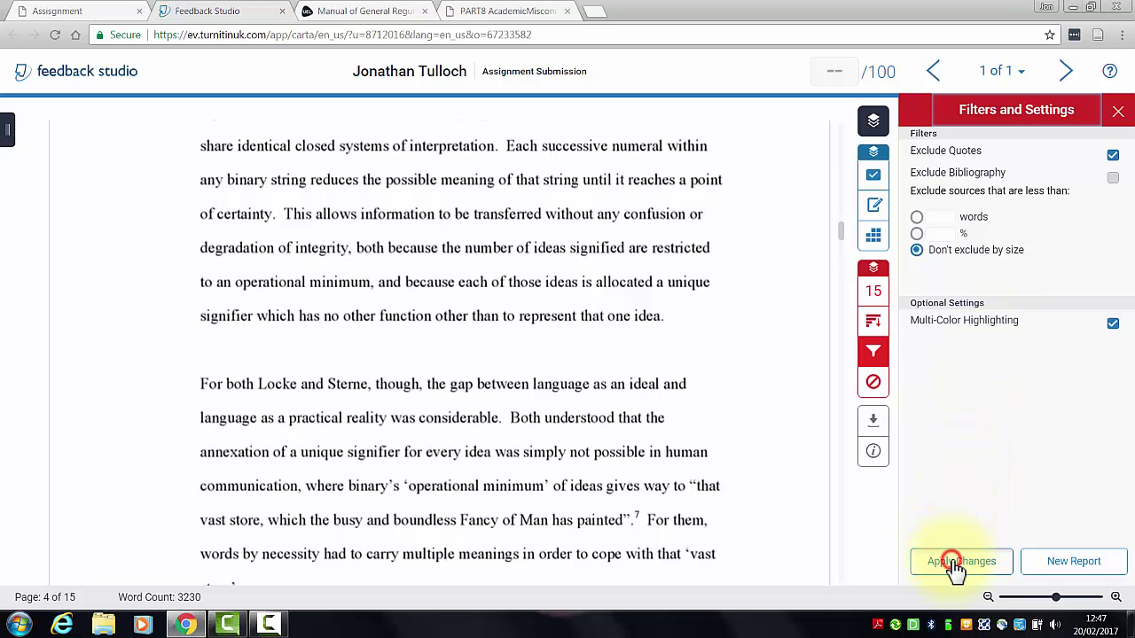
{"action": "left_click", "coordinate": [957, 565]}
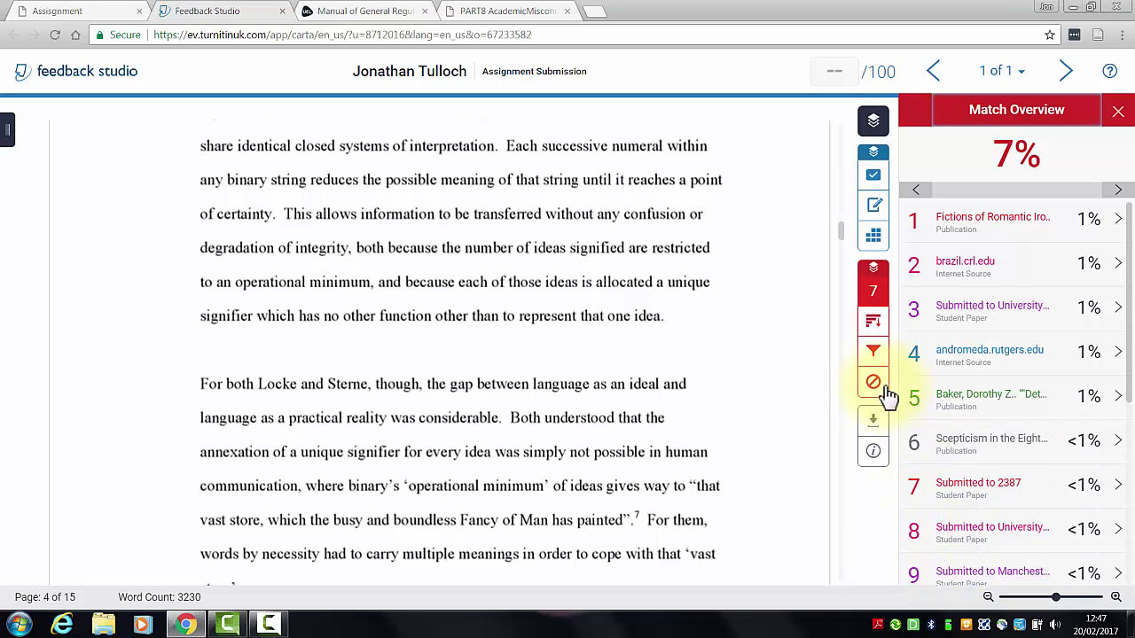
Exclude the bibliography from the similarity report as well and apply the change.
{"action": "left_click", "coordinate": [873, 352]}
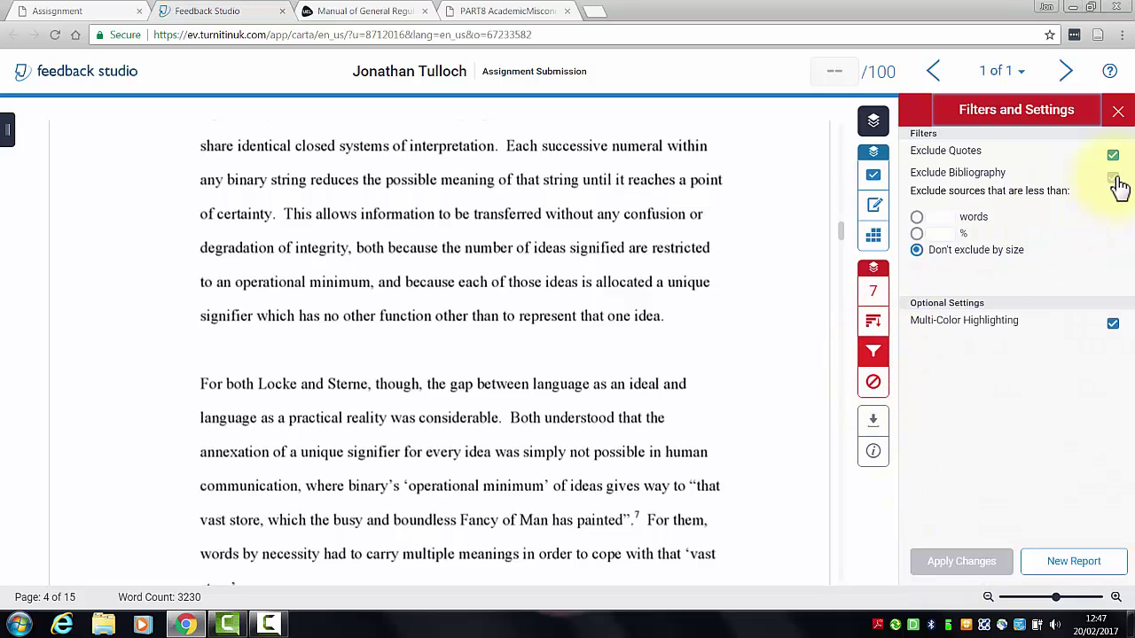
{"action": "left_click", "coordinate": [1113, 178]}
{"action": "left_click", "coordinate": [945, 564]}
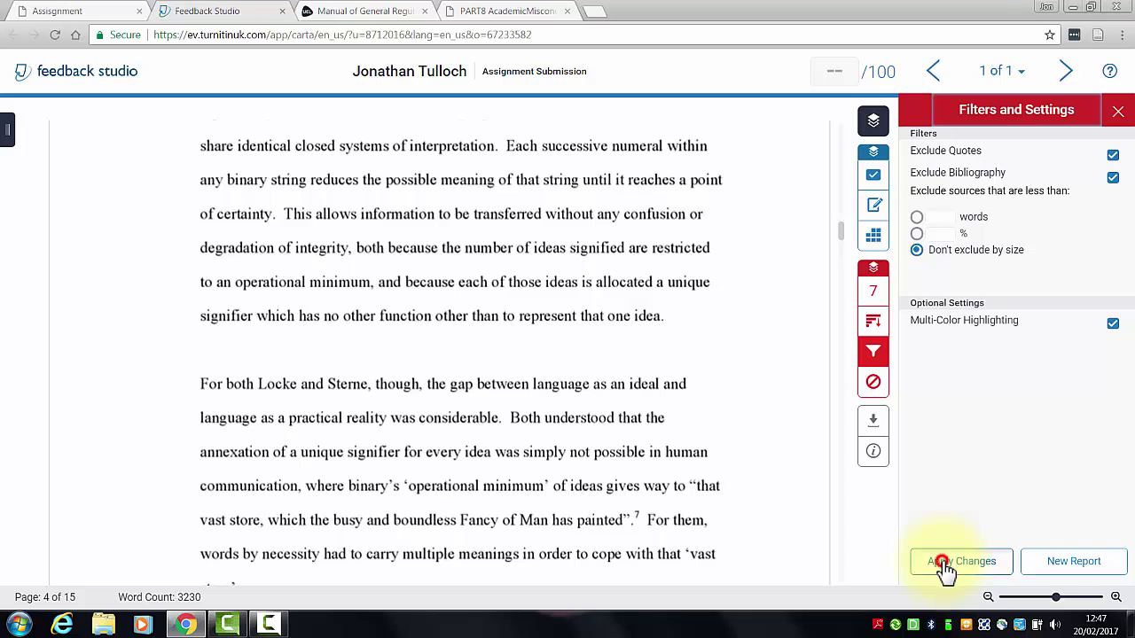
Review the report's filter settings again and view the list of excluded sources.
{"action": "left_click", "coordinate": [874, 355]}
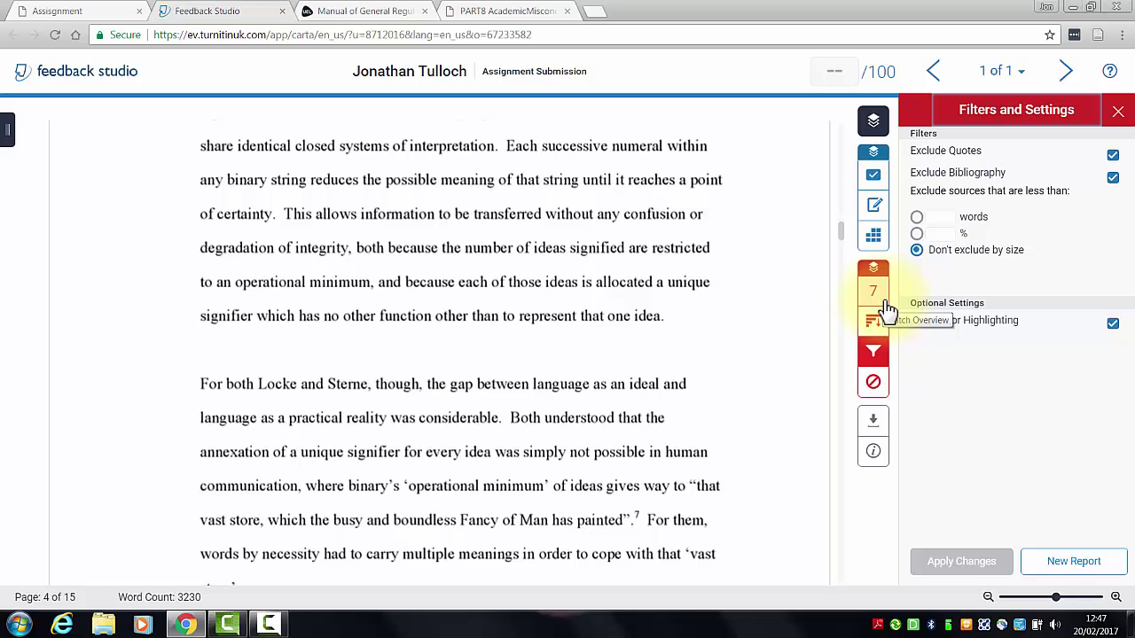
{"action": "left_click", "coordinate": [874, 383]}
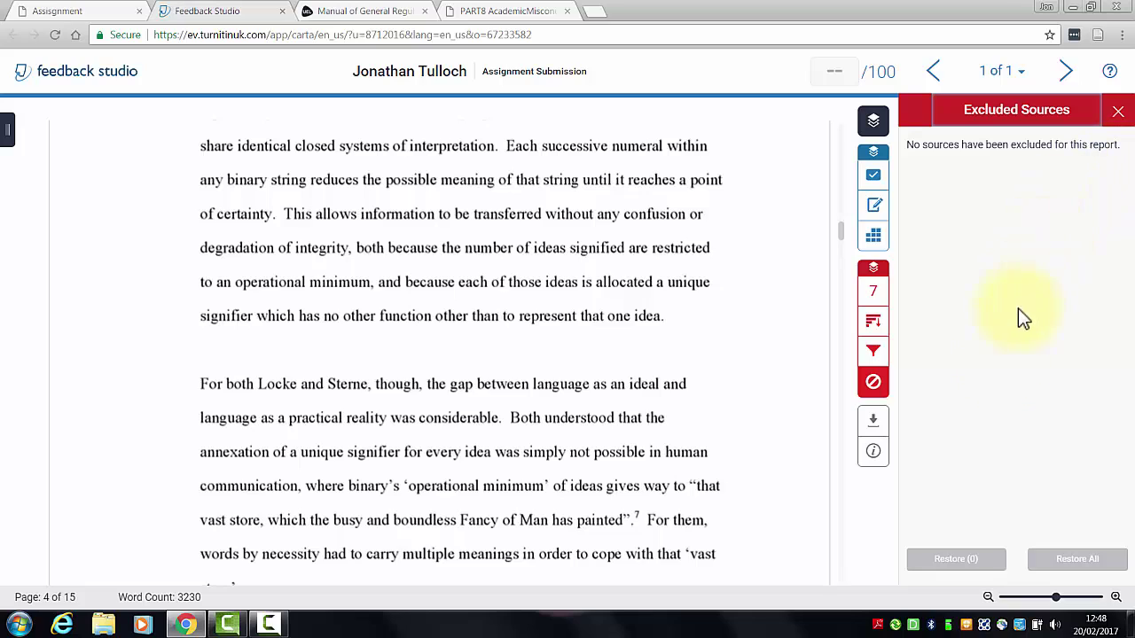
Download the current view of the report to the Desktop as the PDF Assignment Submission.
{"action": "left_click", "coordinate": [874, 426]}
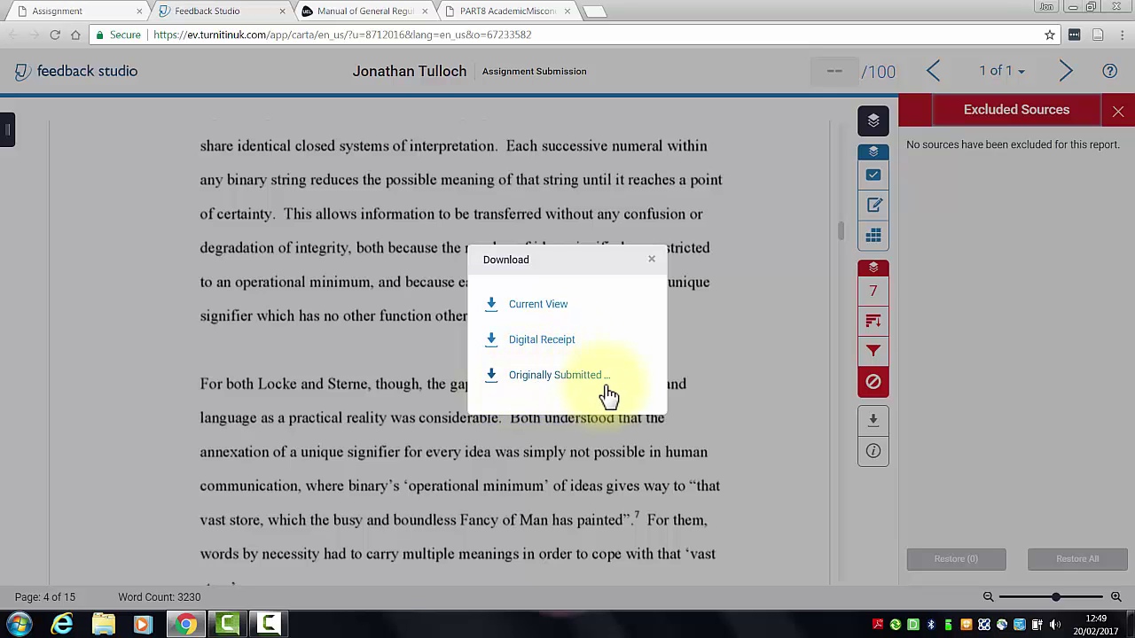
{"action": "left_click", "coordinate": [547, 305]}
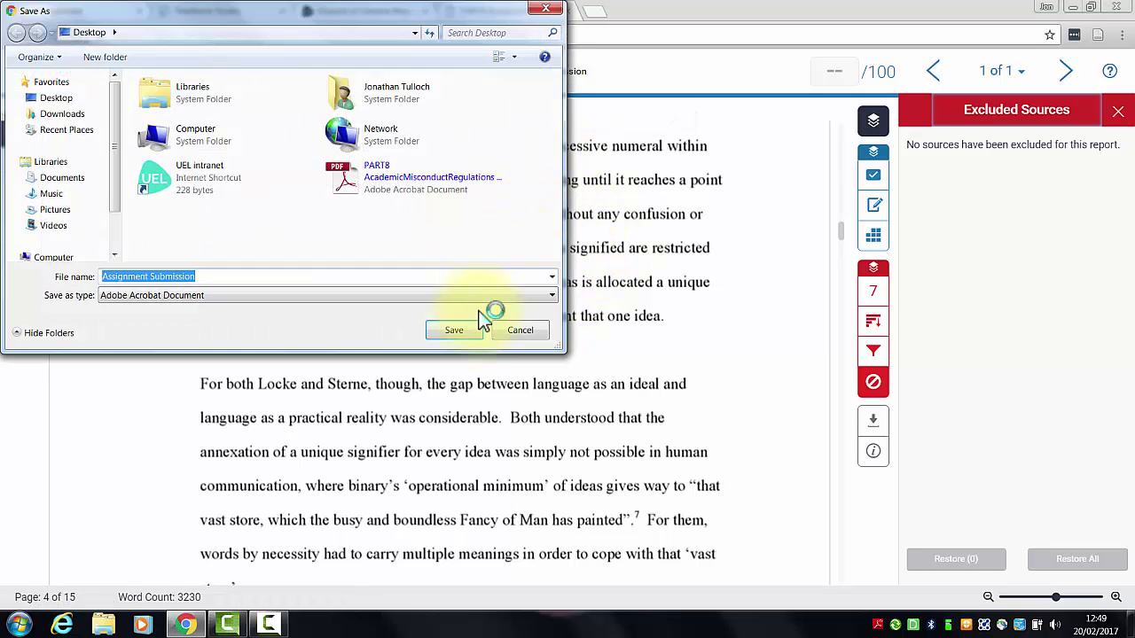
{"action": "left_click", "coordinate": [455, 340]}
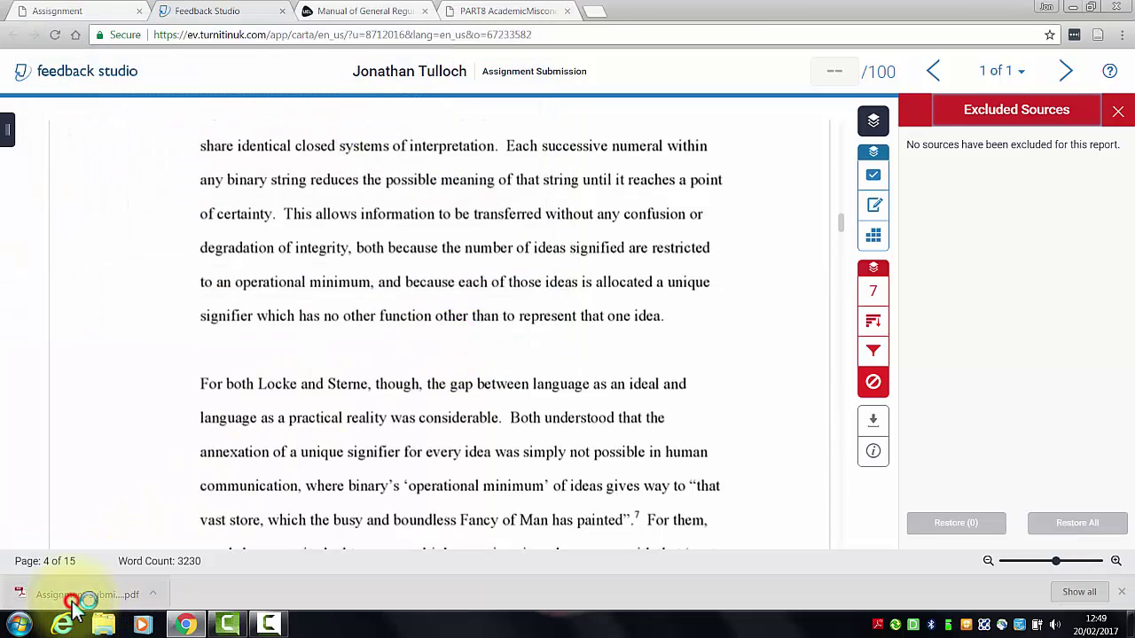
Examine the downloaded PDF from the highlighted pages to the Originality Report's primary sources and exclusion settings, and return to Feedback Studio.
{"action": "left_click", "coordinate": [84, 595]}
{"action": "scroll", "coordinate": [554, 390], "scroll_direction": "down", "scroll_amount": 10}
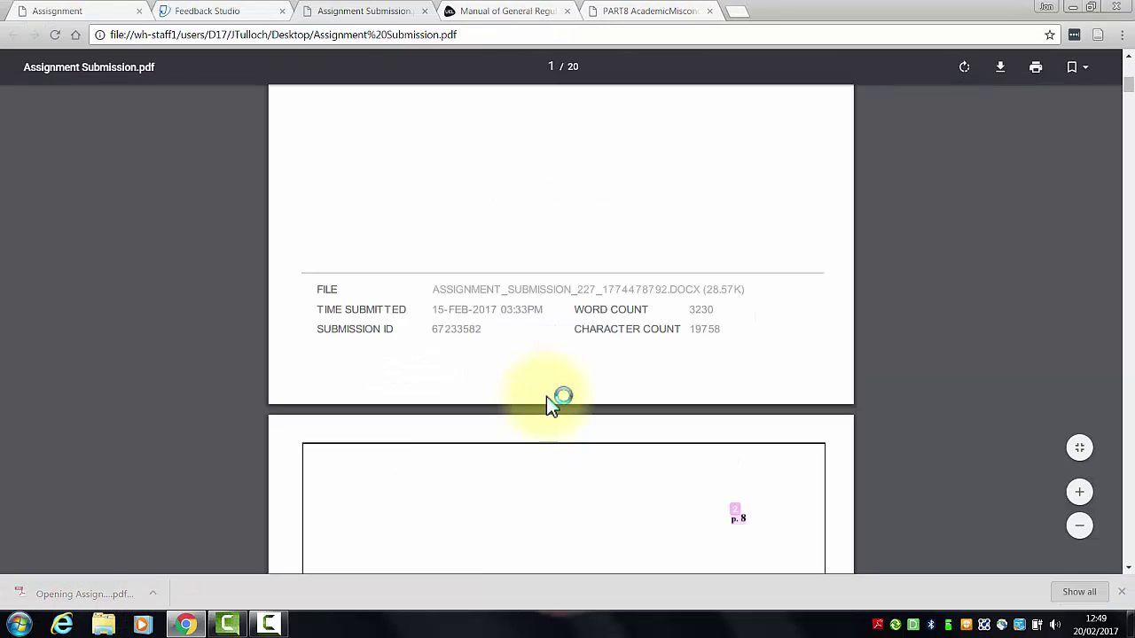
{"action": "scroll", "coordinate": [536, 395], "scroll_direction": "down", "scroll_amount": 12}
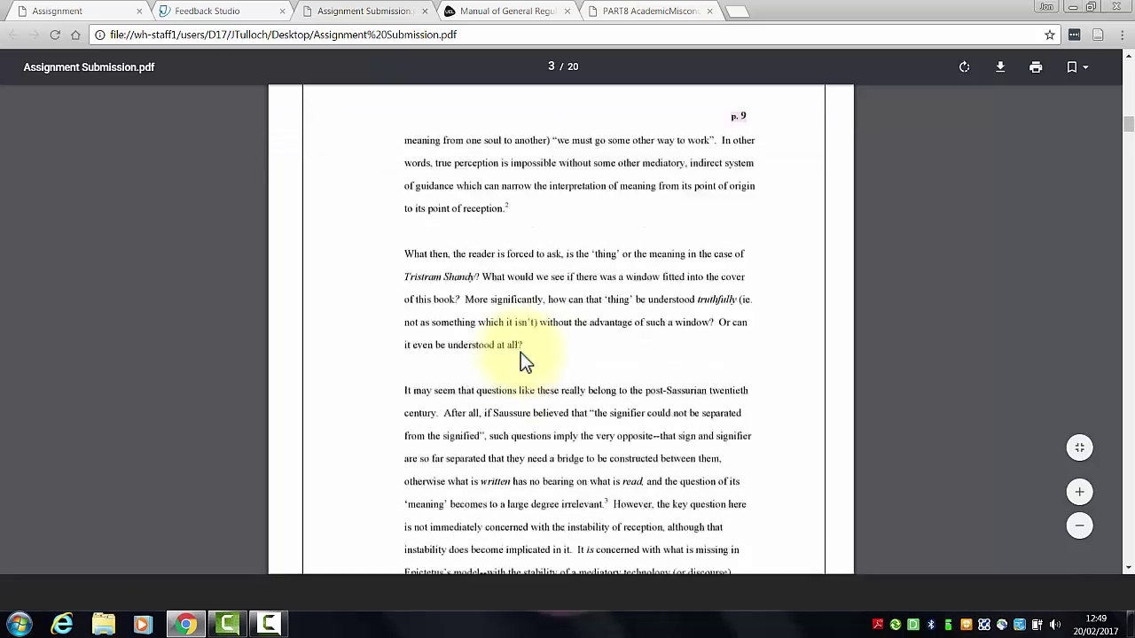
{"action": "scroll", "coordinate": [568, 359], "scroll_direction": "down", "scroll_amount": 15}
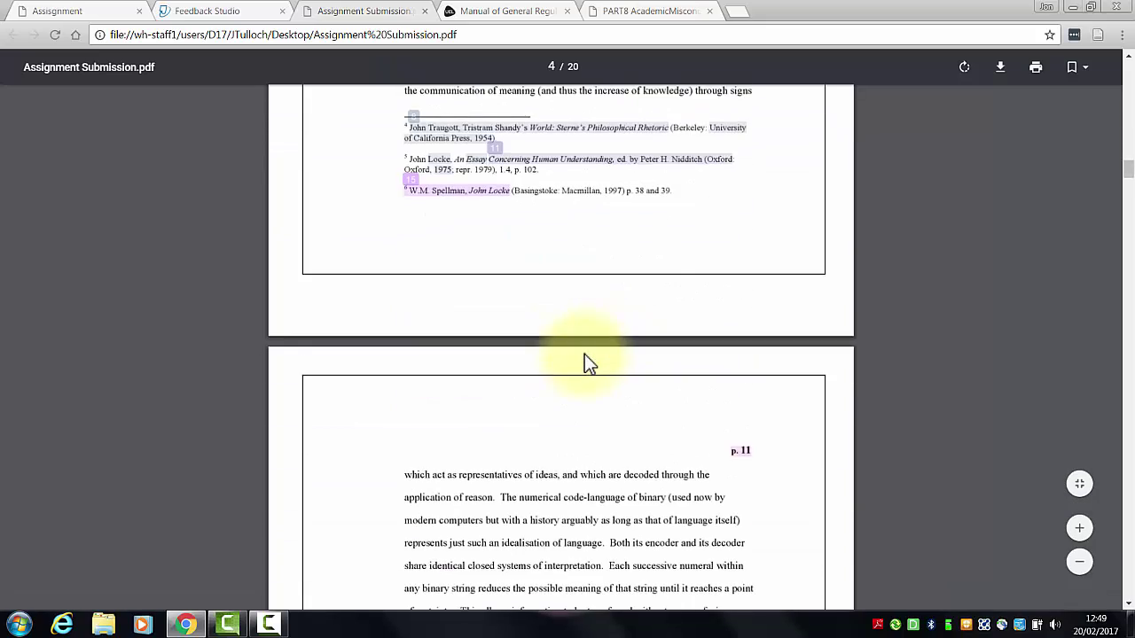
{"action": "scroll", "coordinate": [593, 361], "scroll_direction": "down", "scroll_amount": 6}
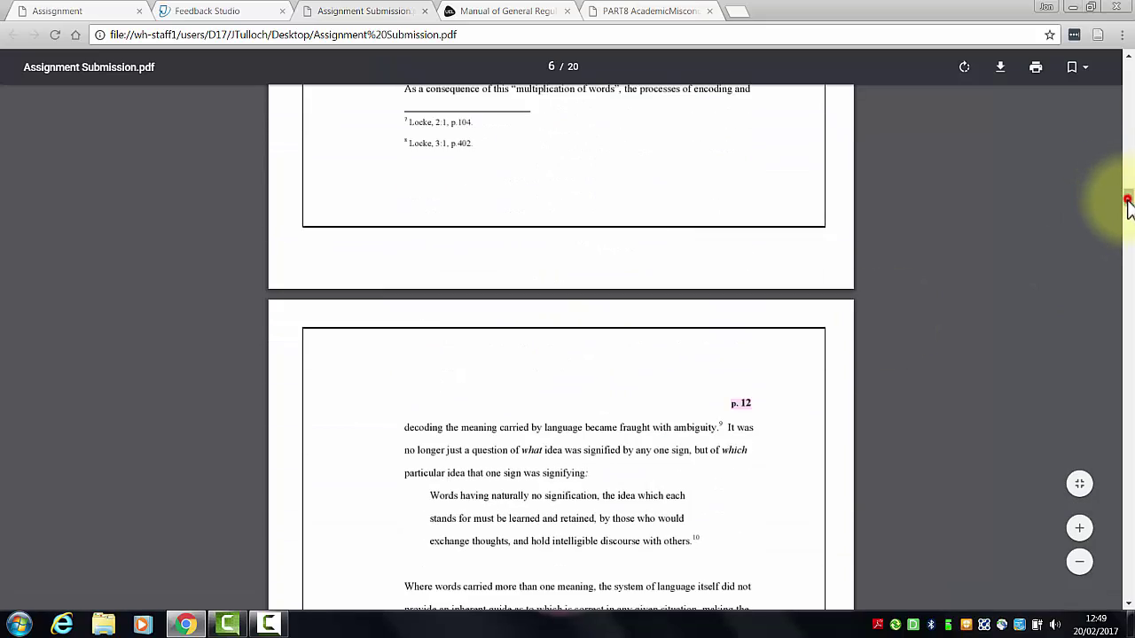
{"action": "left_click_drag", "start_coordinate": [1126, 203], "coordinate": [1119, 523]}
{"action": "scroll", "coordinate": [456, 380], "scroll_direction": "down", "scroll_amount": 3}
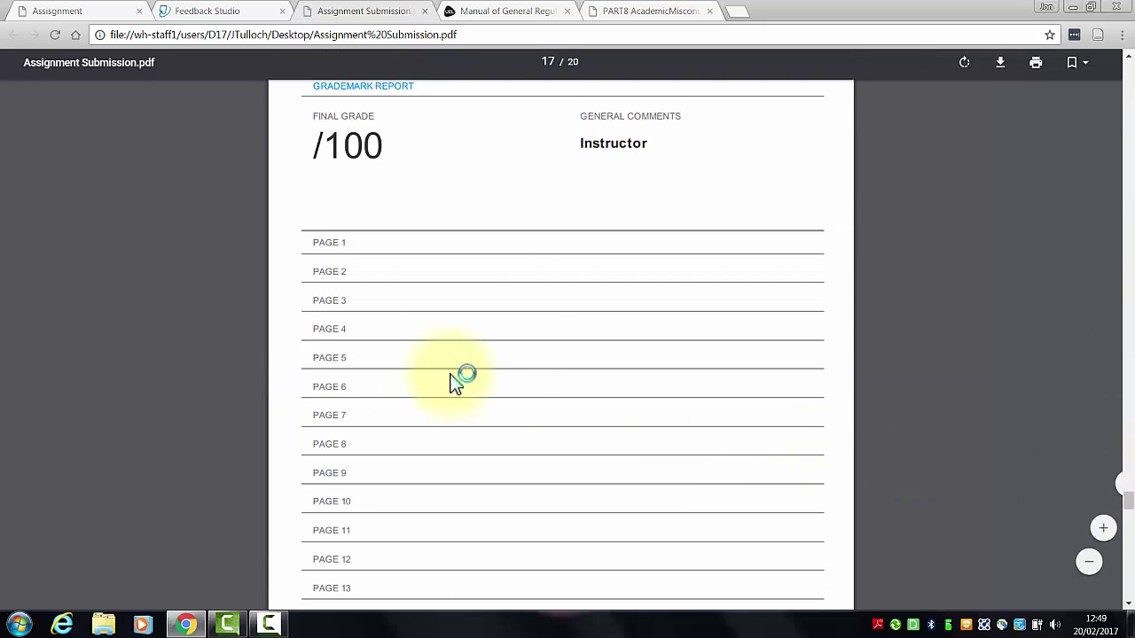
{"action": "scroll", "coordinate": [476, 374], "scroll_direction": "down", "scroll_amount": 10}
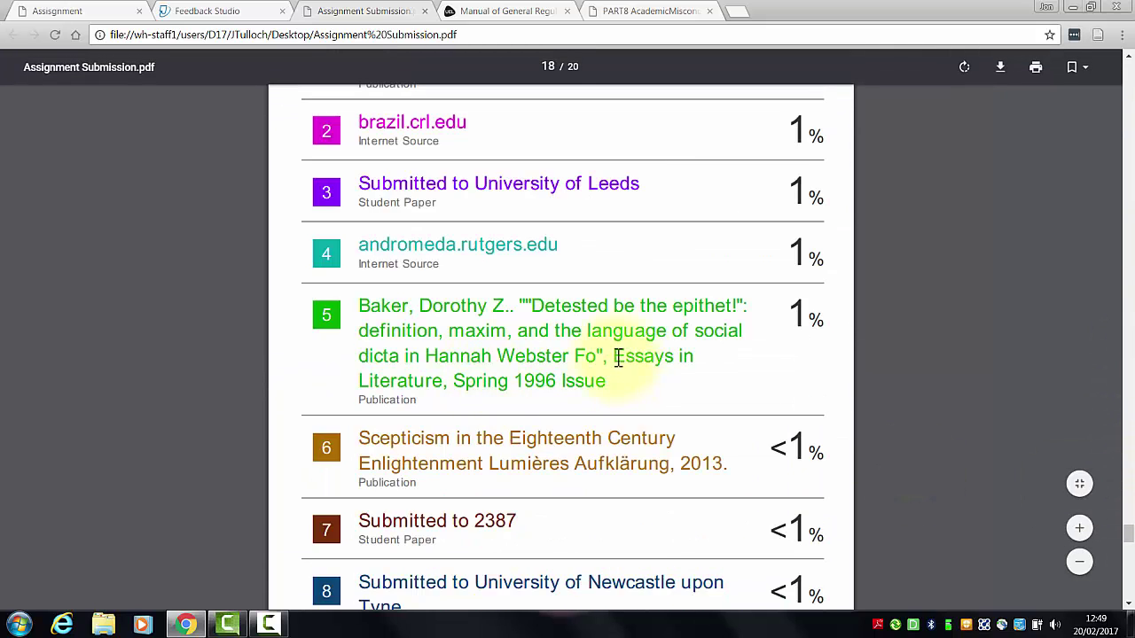
{"action": "scroll", "coordinate": [621, 364], "scroll_direction": "down", "scroll_amount": 2}
{"action": "scroll", "coordinate": [618, 361], "scroll_direction": "down", "scroll_amount": 10}
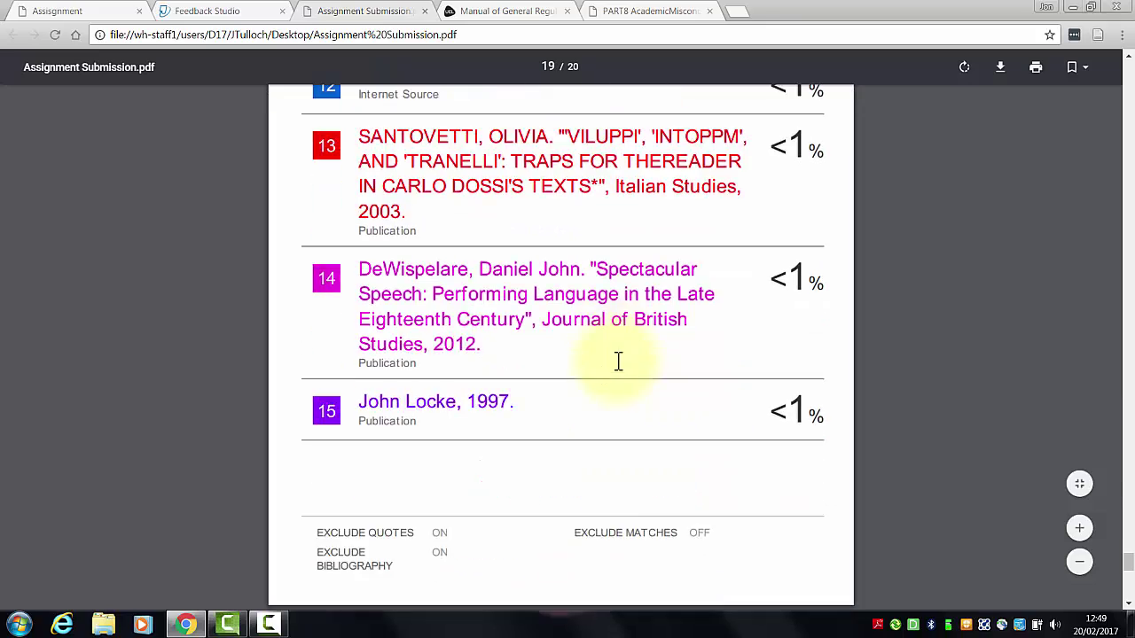
{"action": "scroll", "coordinate": [618, 361], "scroll_direction": "up", "scroll_amount": 10}
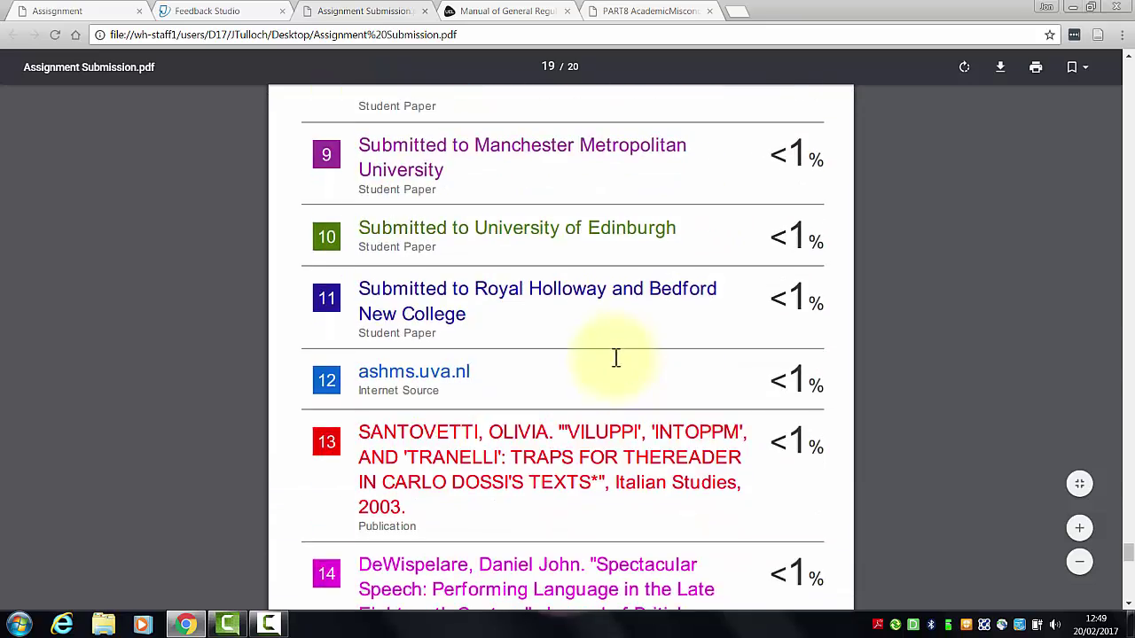
{"action": "scroll", "coordinate": [616, 358], "scroll_direction": "up", "scroll_amount": 5}
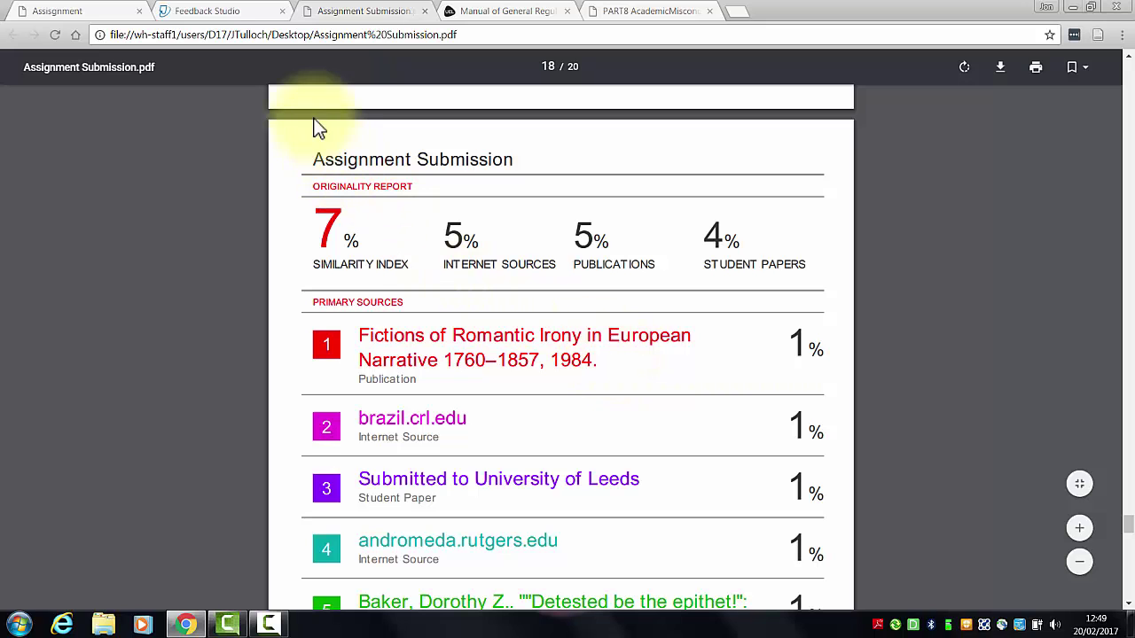
{"action": "left_click", "coordinate": [214, 10]}
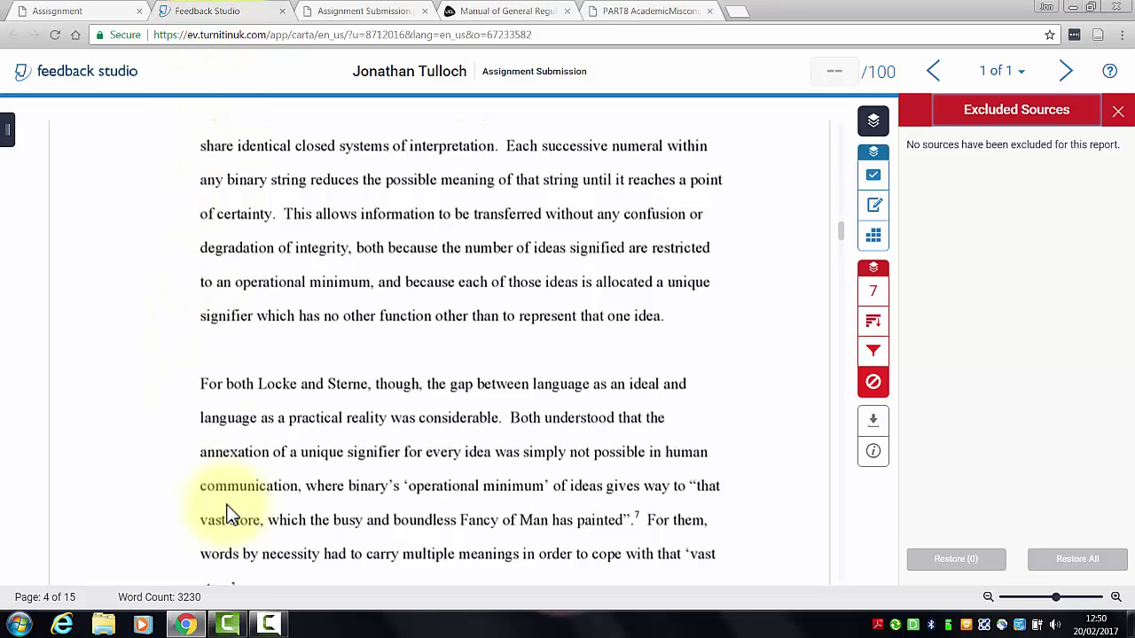
{"action": "left_click", "coordinate": [268, 625]}
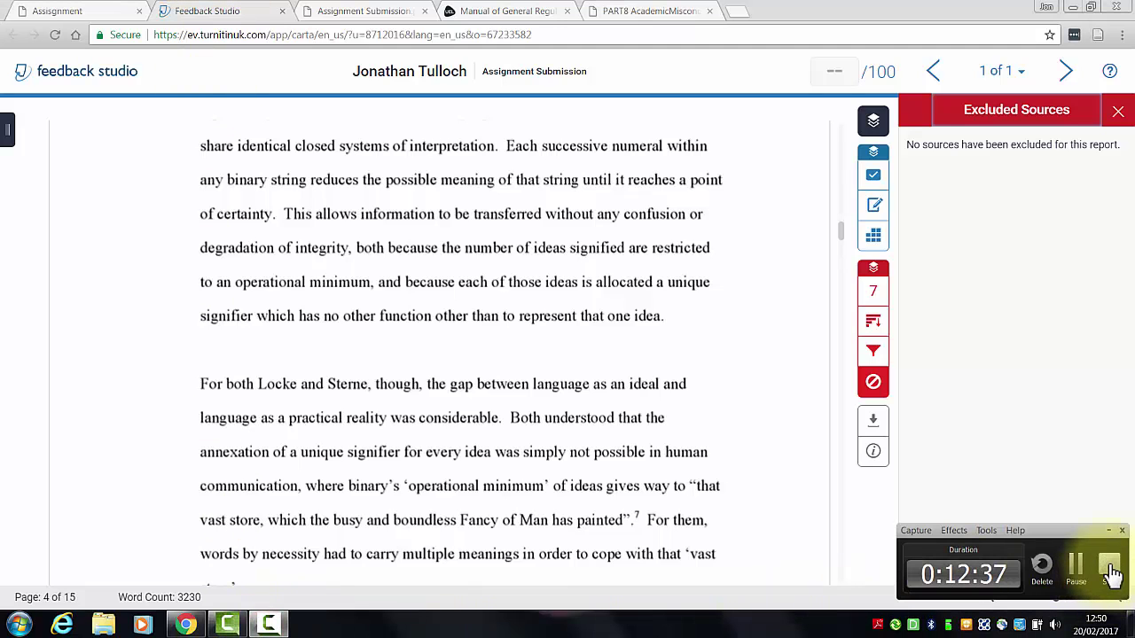